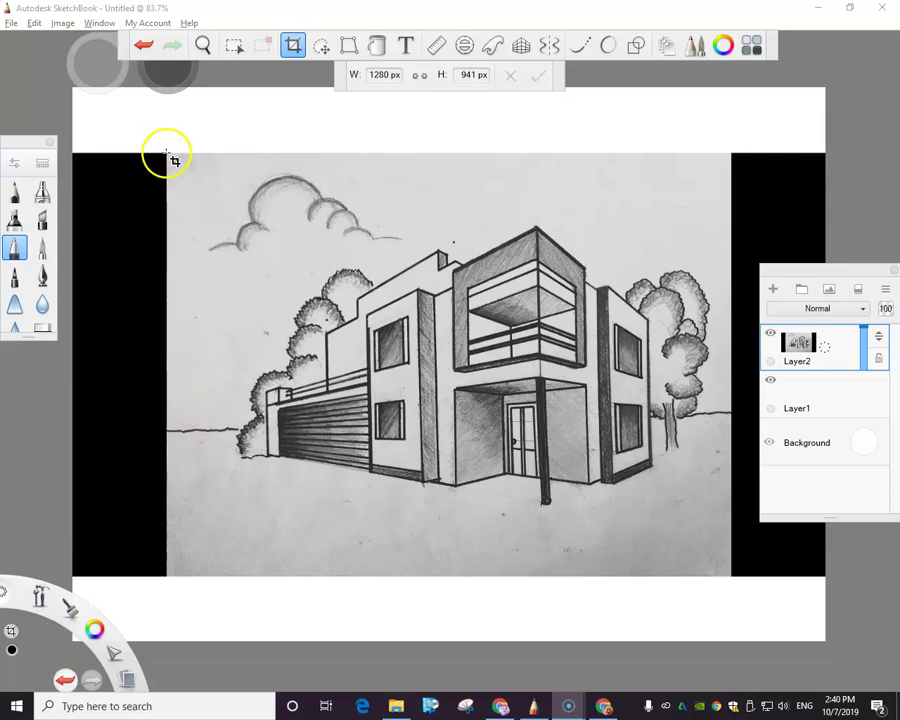
# - Crop the canvas to the edges of the house drawing, about 961 by 718 px, and briefly toggle Layer2's visibility to check it
pyautogui.moveTo(166, 156); pyautogui.dragTo(731, 576)
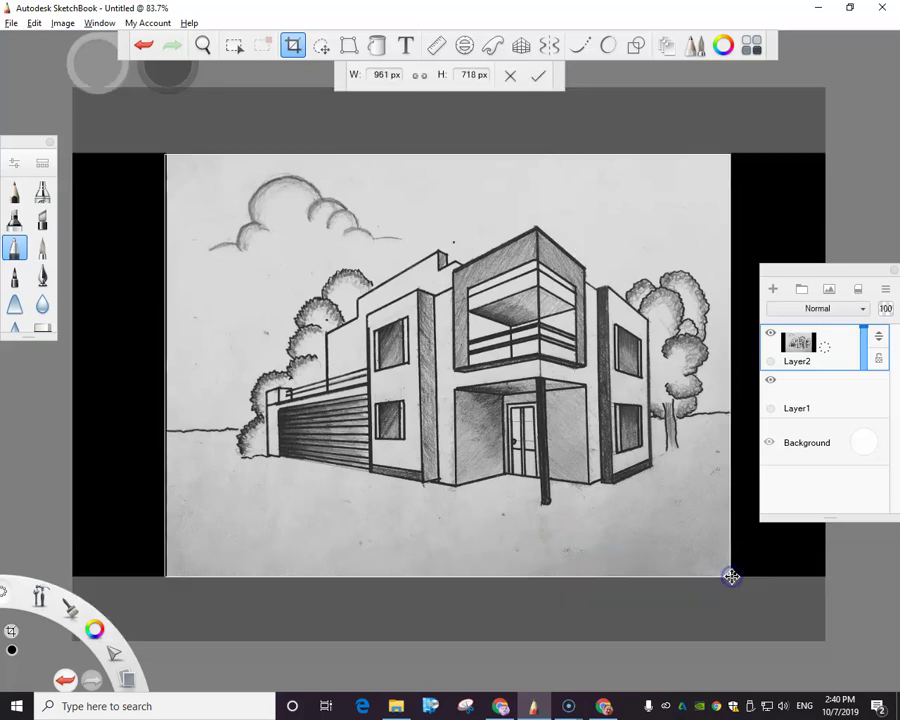
pyautogui.press('Return')
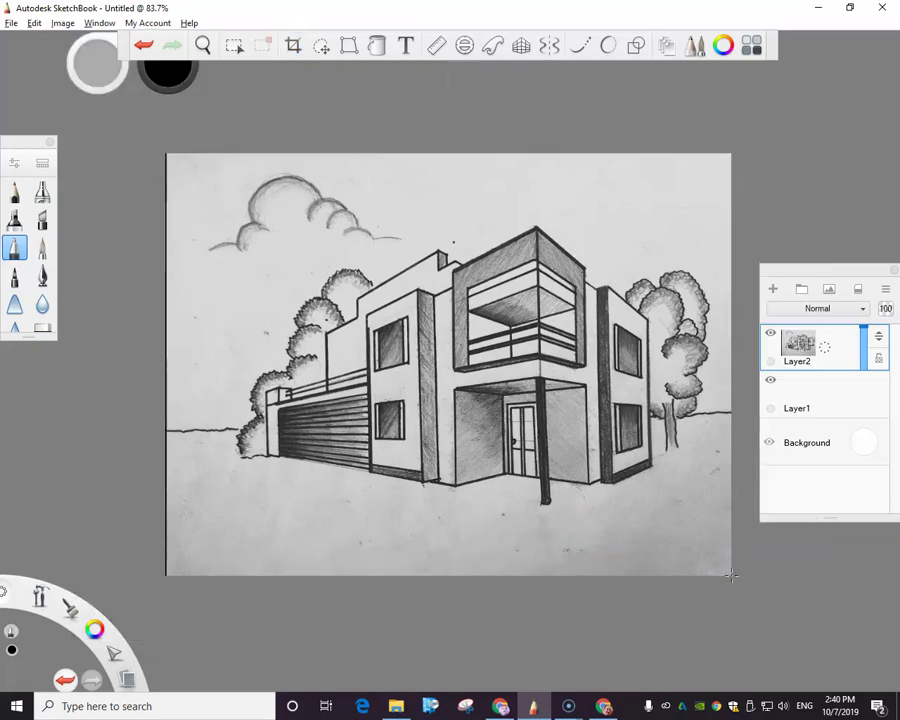
pyautogui.scroll(2, 436, 437)
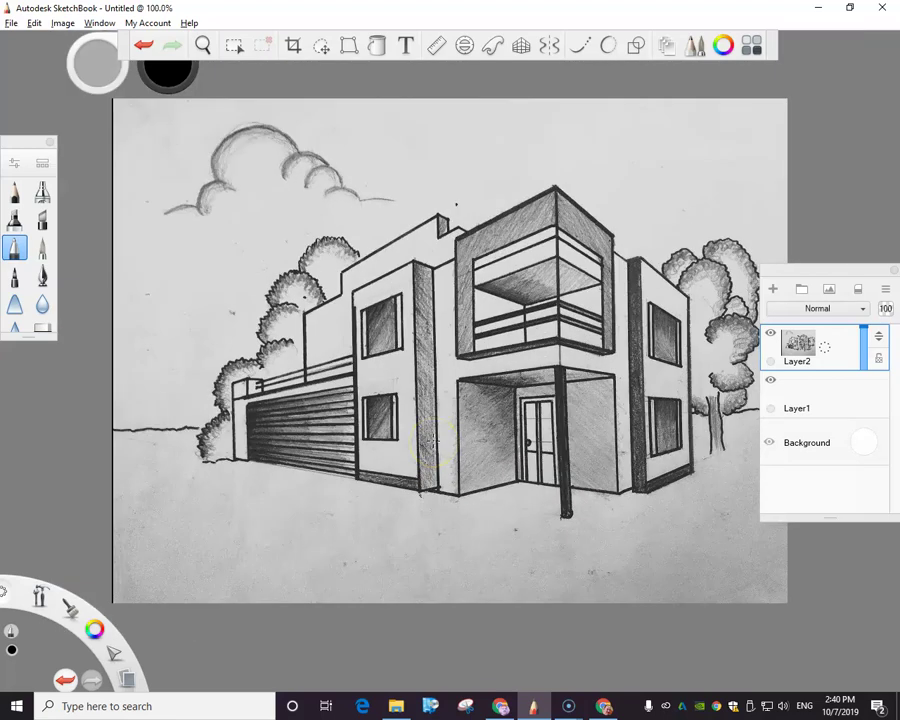
pyautogui.click(769, 333)
pyautogui.click(770, 334)
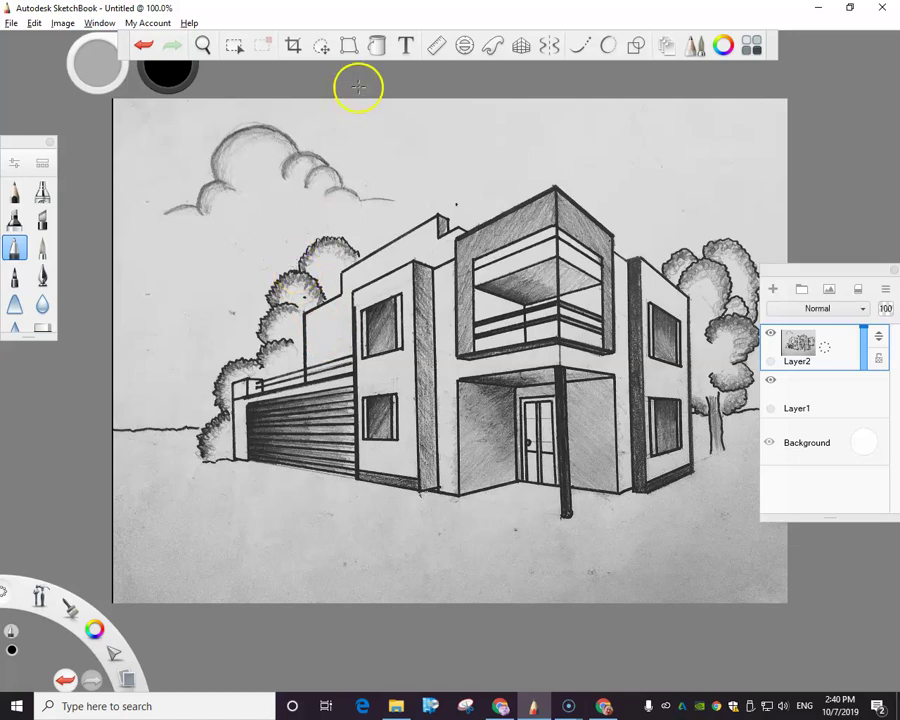
# - Turn on the perspective guides in two-point mode over the house drawing and undo the stray vanishing-point move
pyautogui.click(522, 47)
pyautogui.click(403, 78)
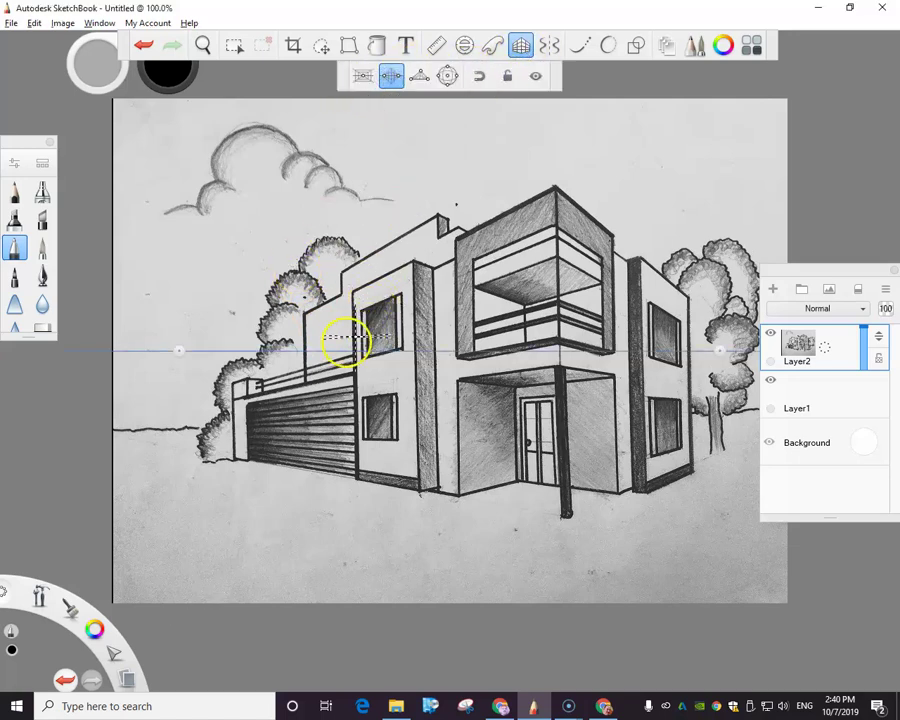
pyautogui.scroll(-1, 185, 400)
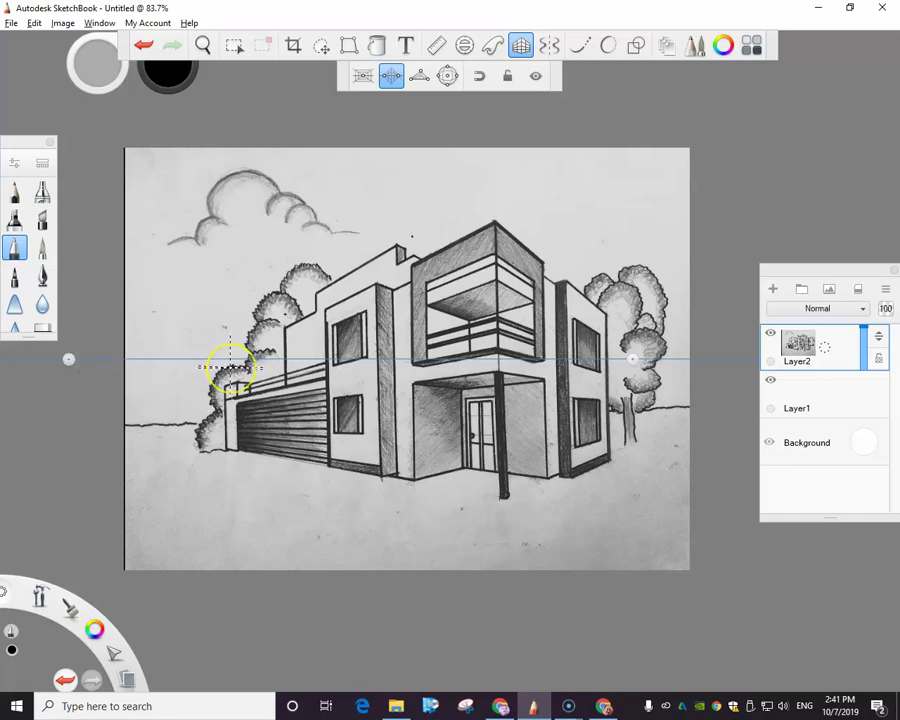
pyautogui.hotkey('ctrl', 'z')
pyautogui.click(393, 77)
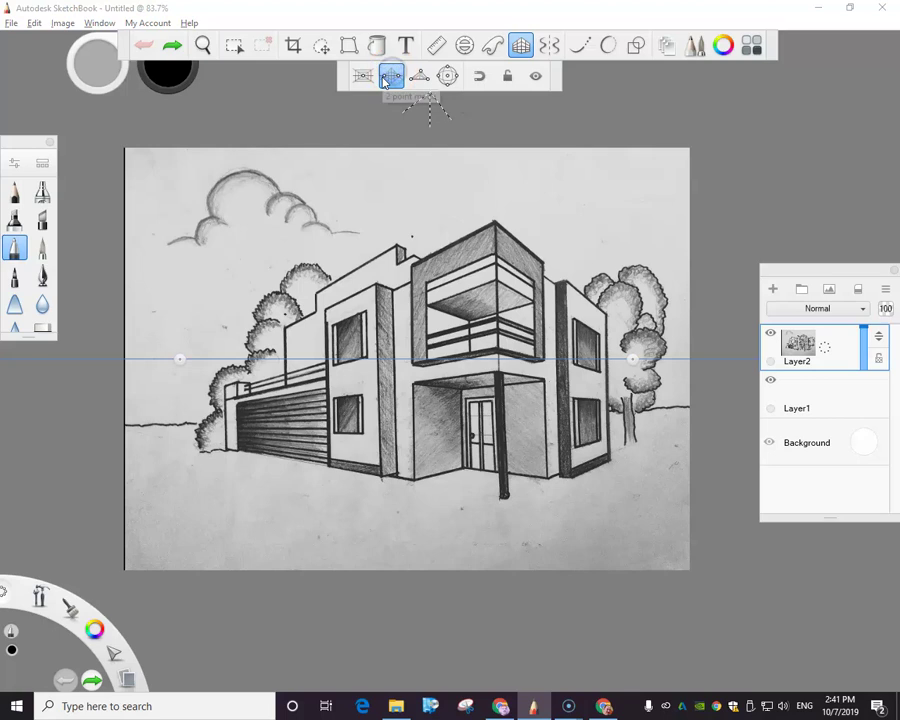
pyautogui.click(378, 442)
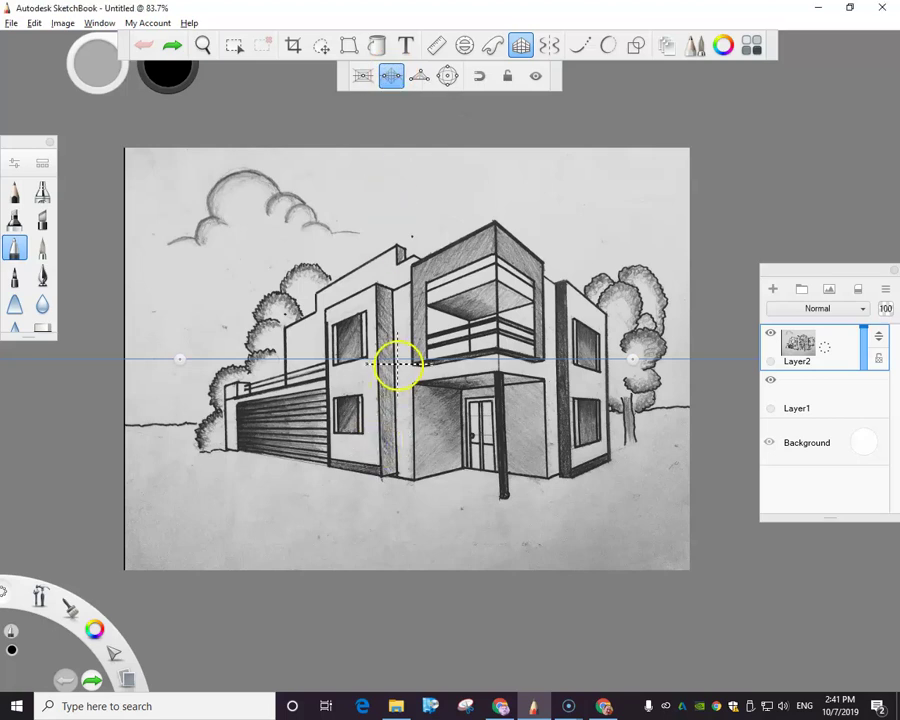
pyautogui.moveTo(396, 358)
pyautogui.mouseDown()
pyautogui.moveTo(396, 417)
pyautogui.moveTo(436, 400)
pyautogui.mouseUp()
pyautogui.hotkey('ctrl', 'z')
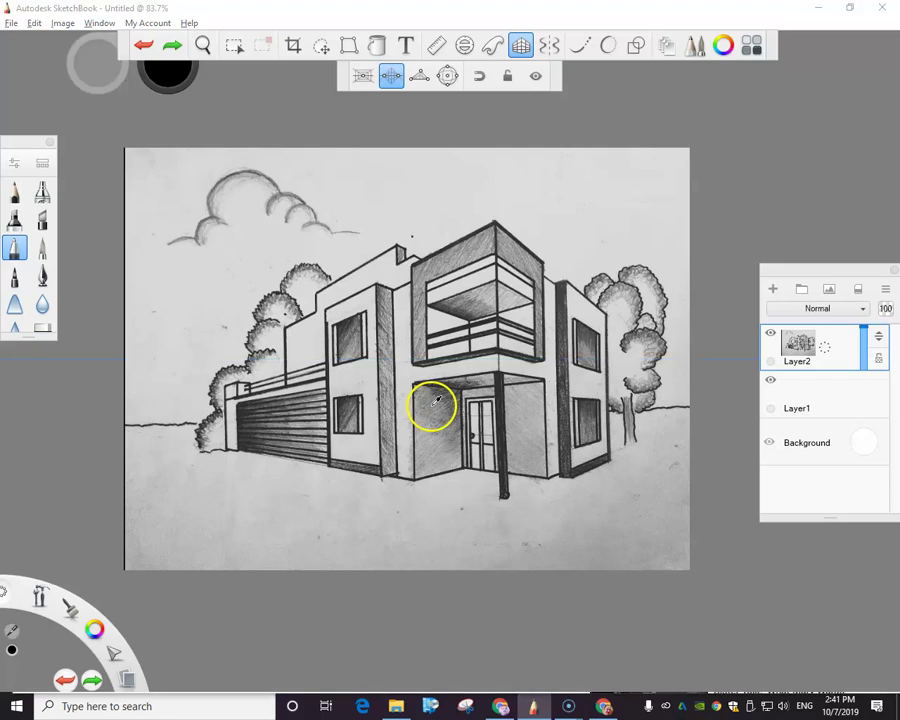
# - Move the two vanishing points outside the drawing's side edges, levelling the guide line near the sketched ground horizon
pyautogui.moveTo(165, 420); pyautogui.dragTo(120, 412)
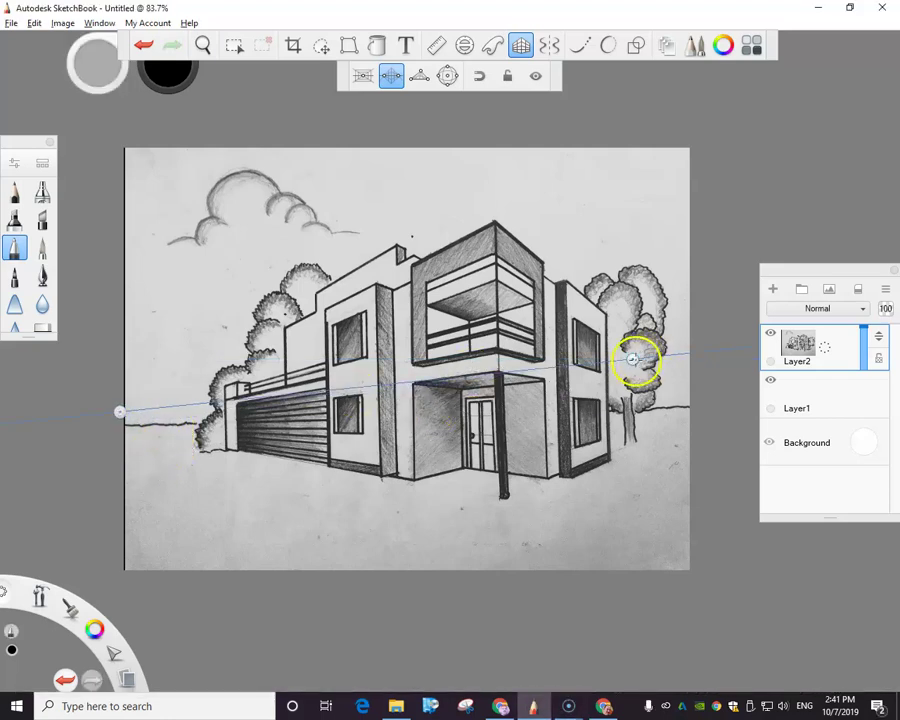
pyautogui.moveTo(633, 358); pyautogui.dragTo(748, 411)
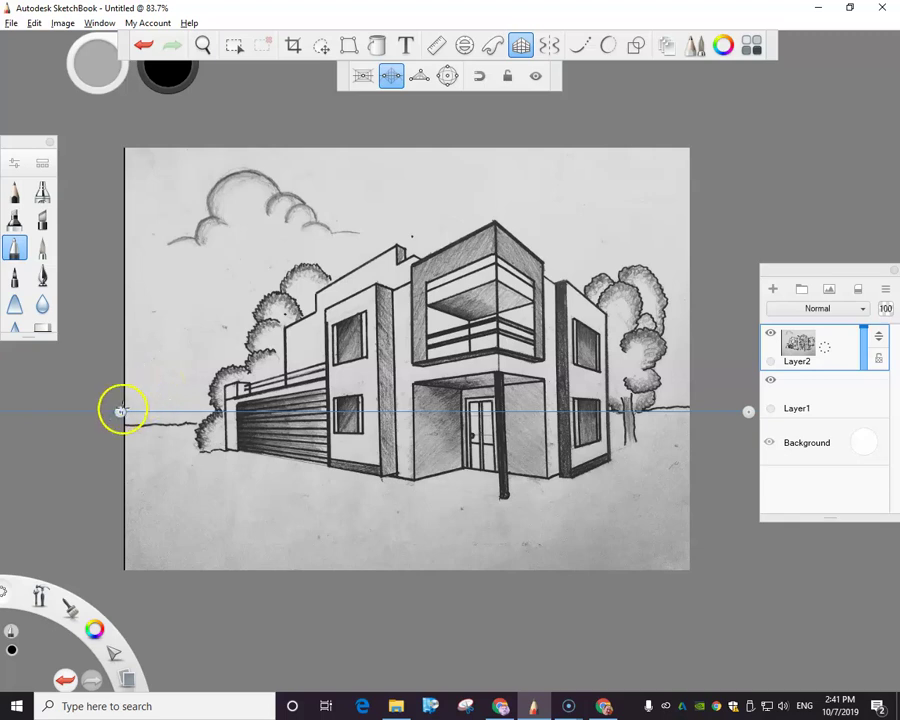
pyautogui.moveTo(120, 411); pyautogui.dragTo(96, 411)
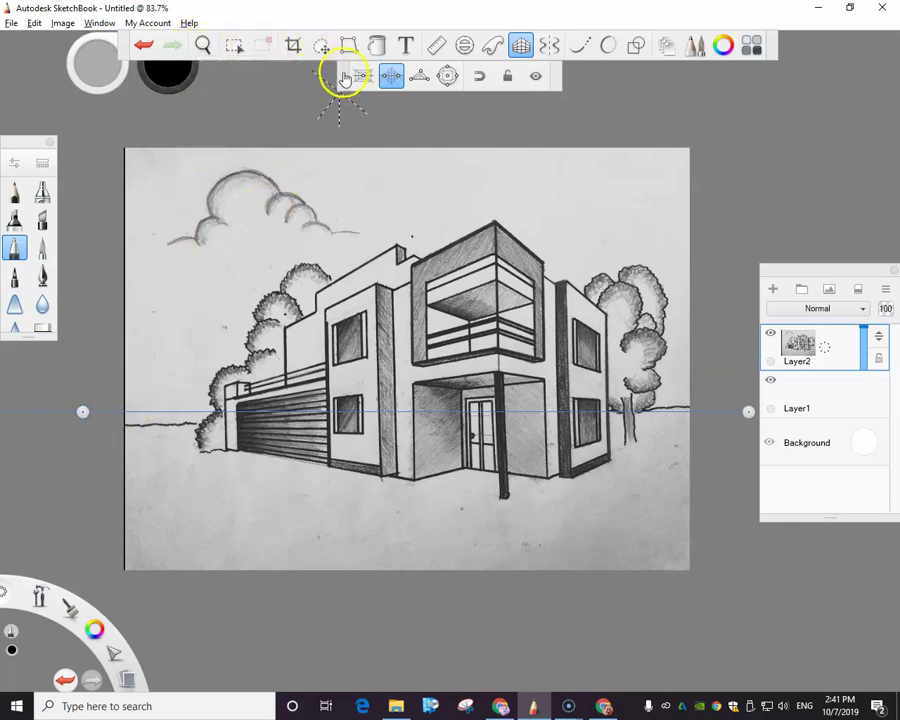
# - Reactivate the two-point perspective guides and add a new layer placed above the house drawing on Layer2
pyautogui.click(206, 47)
pyautogui.scroll(-2, 370, 356)
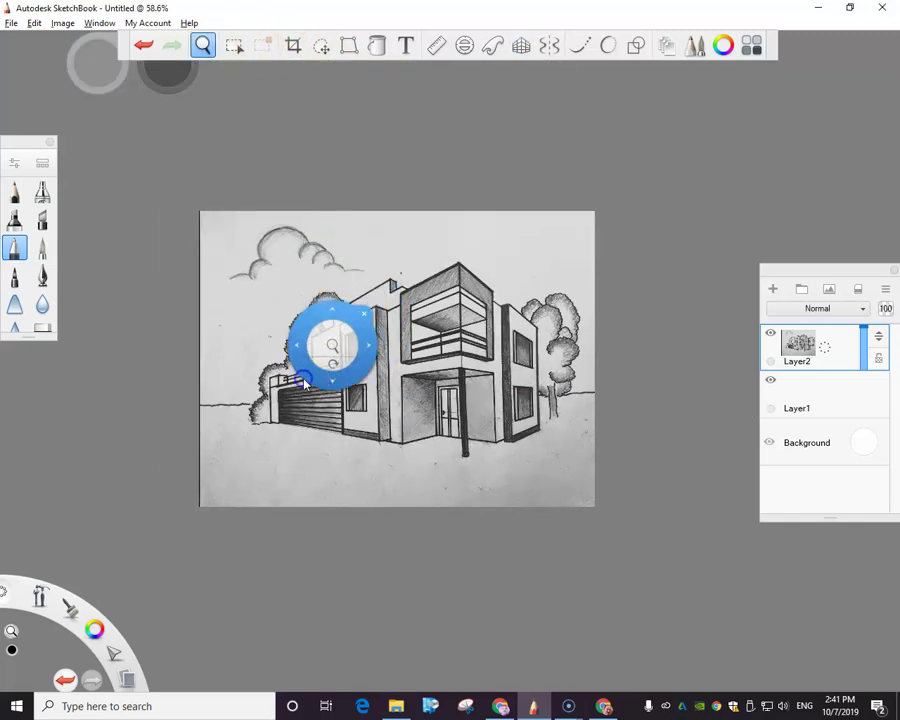
pyautogui.click(364, 300)
pyautogui.click(521, 46)
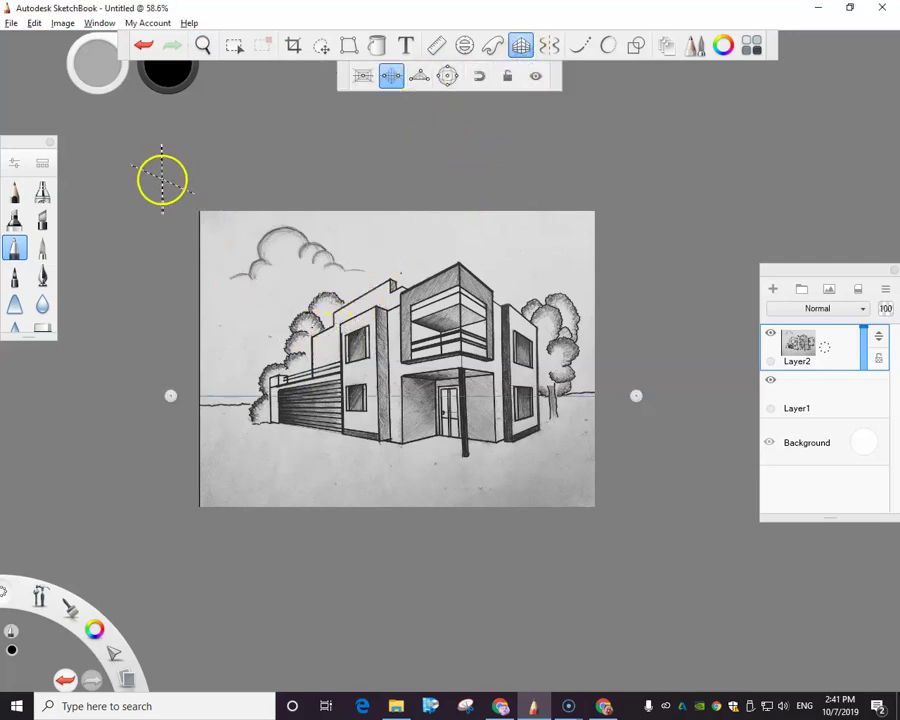
pyautogui.moveTo(824, 395); pyautogui.dragTo(828, 346)
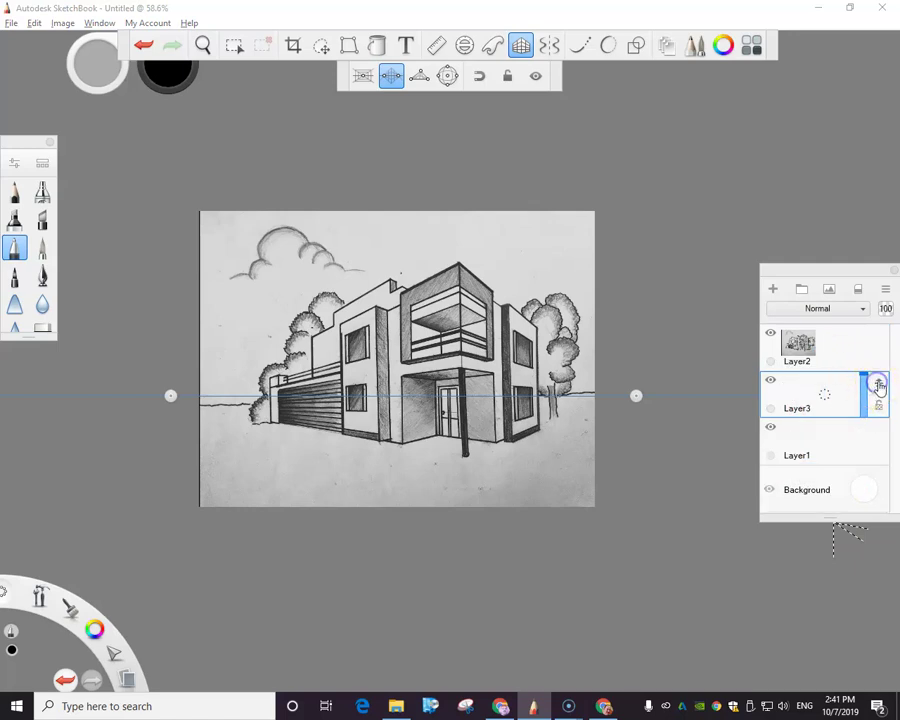
pyautogui.moveTo(878, 392); pyautogui.dragTo(866, 360)
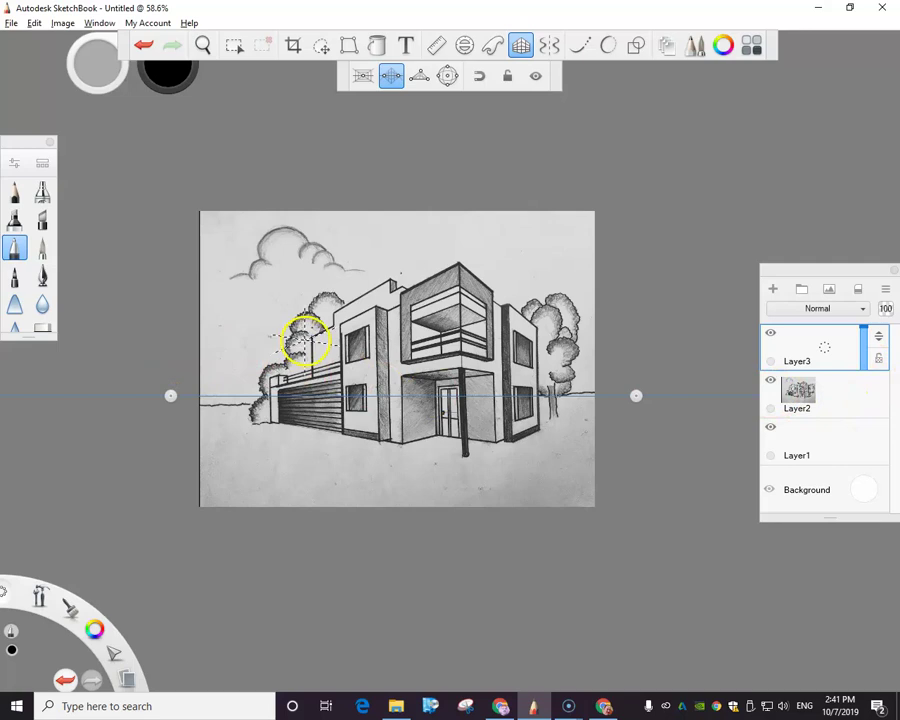
# - Draw test lines from the house's roof edges towards both vanishing points, then undo them
pyautogui.moveTo(310, 342); pyautogui.dragTo(212, 372)
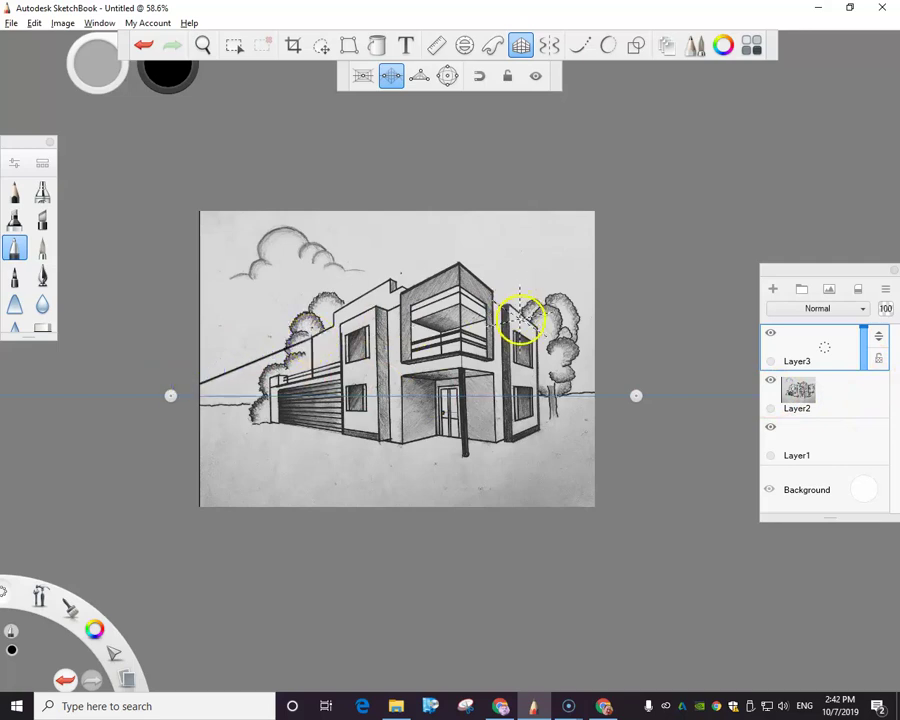
pyautogui.moveTo(519, 318); pyautogui.dragTo(567, 340)
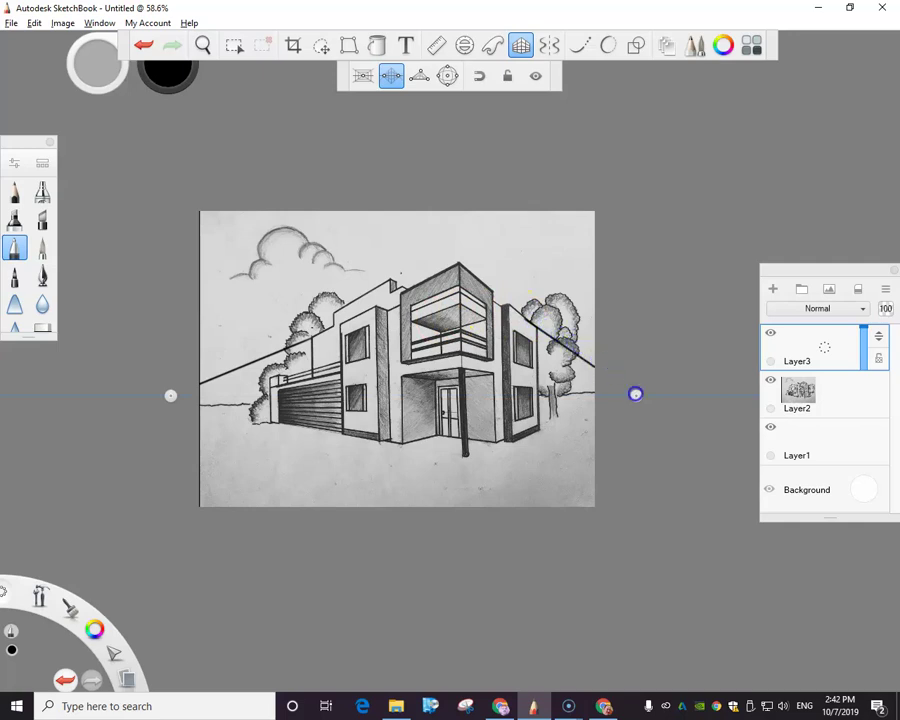
pyautogui.click(548, 392)
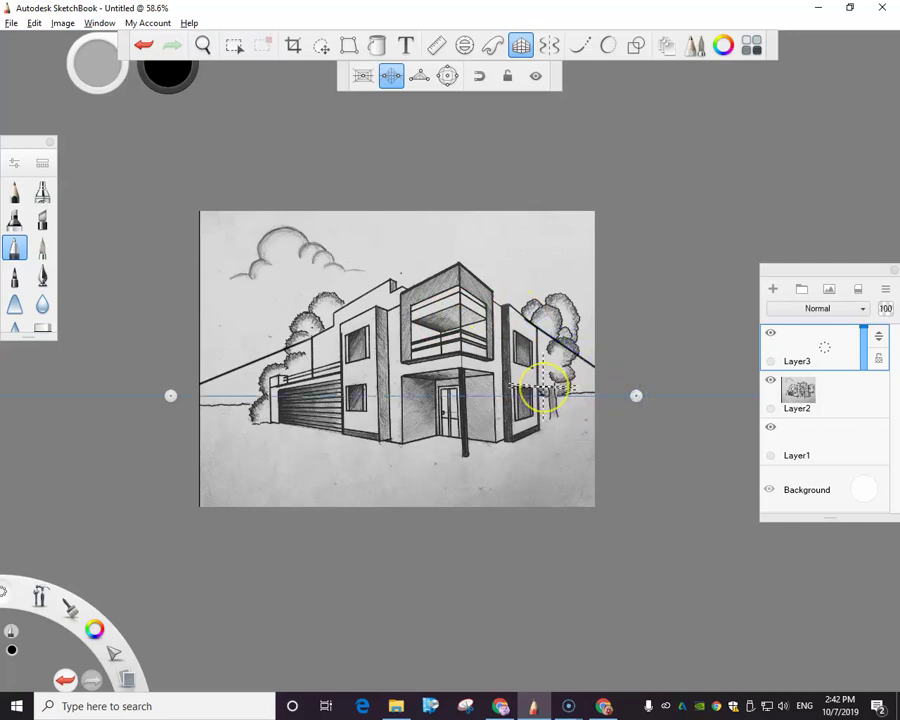
pyautogui.hotkey('ctrl', 'z')
pyautogui.hotkey('ctrl', 'z')
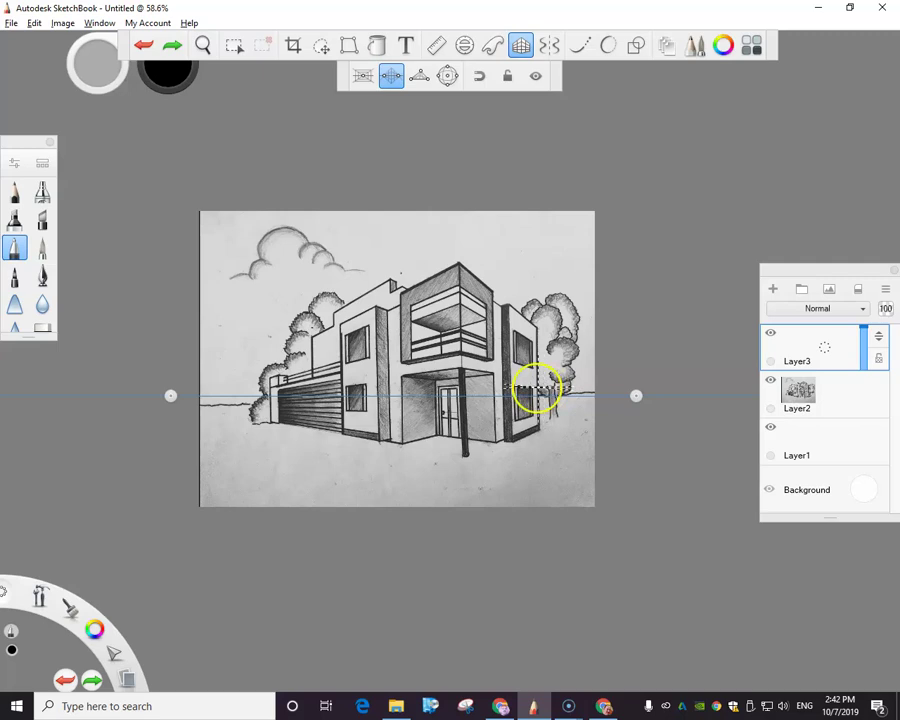
# - Lower the opacity of the house drawing layer, Layer2, to 53%
pyautogui.click(835, 395)
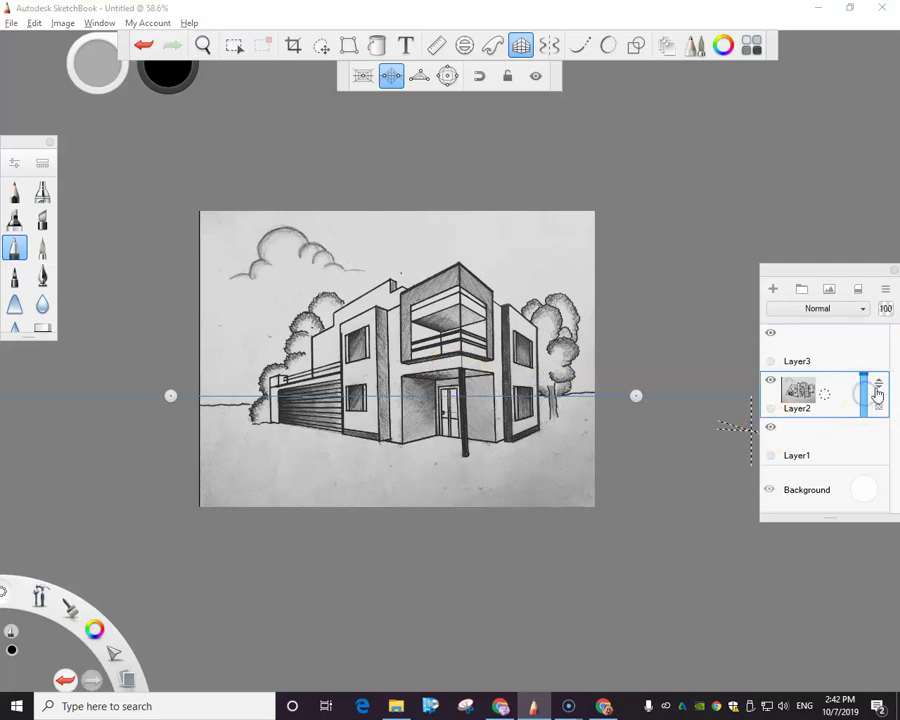
pyautogui.click(885, 310)
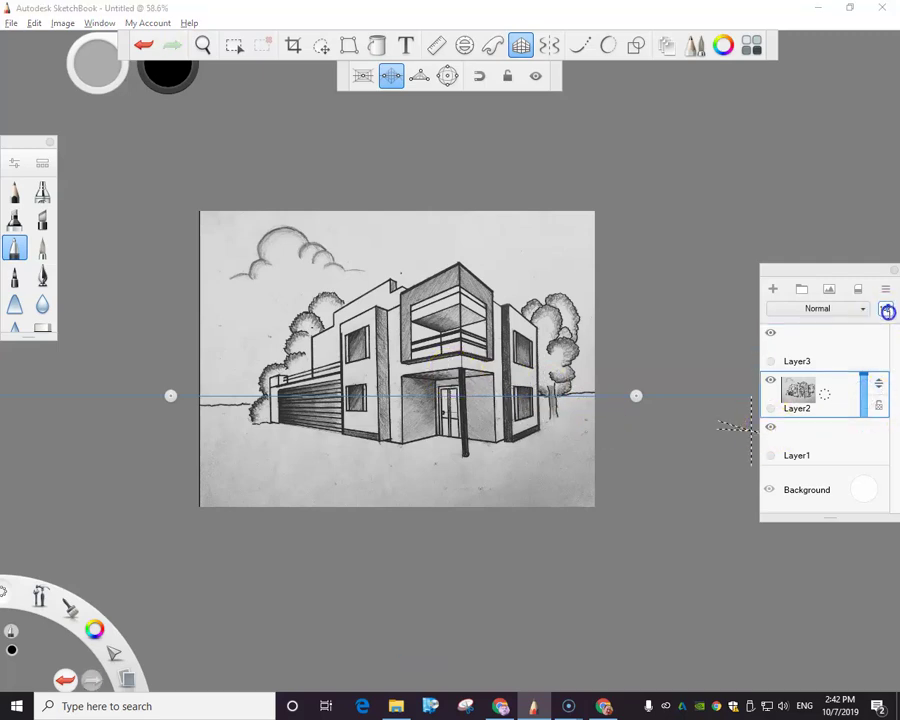
pyautogui.click(887, 330)
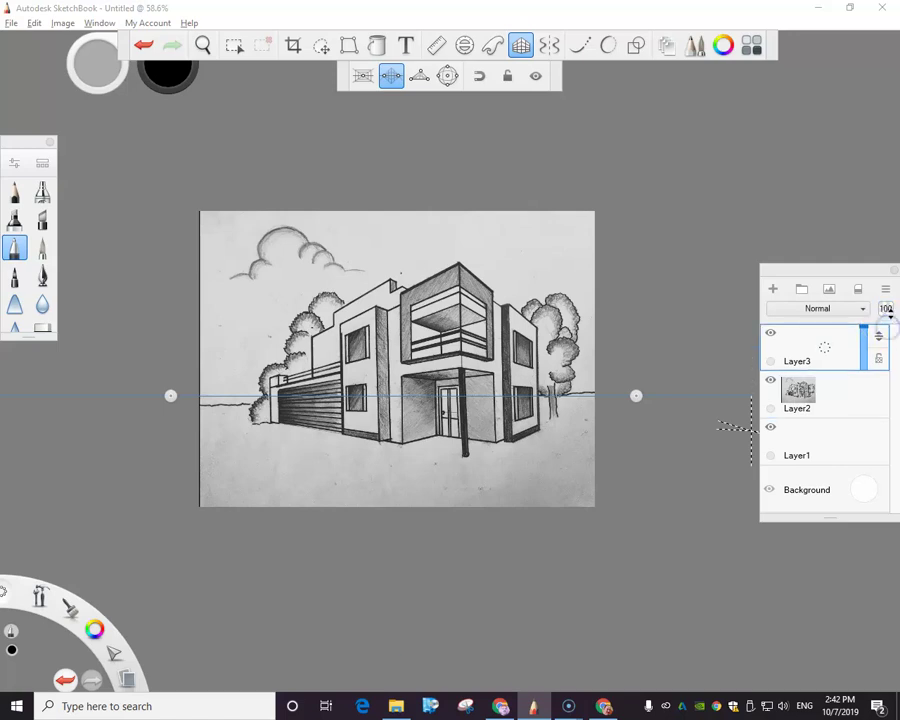
pyautogui.click(888, 314)
pyautogui.click(866, 380)
pyautogui.click(888, 309)
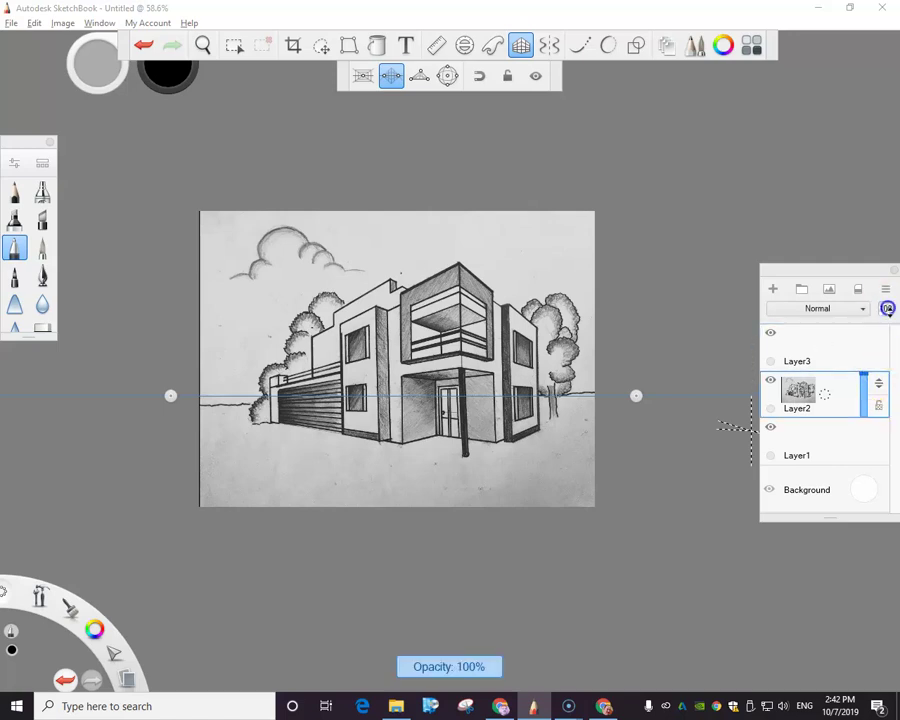
pyautogui.moveTo(887, 309); pyautogui.dragTo(886, 418)
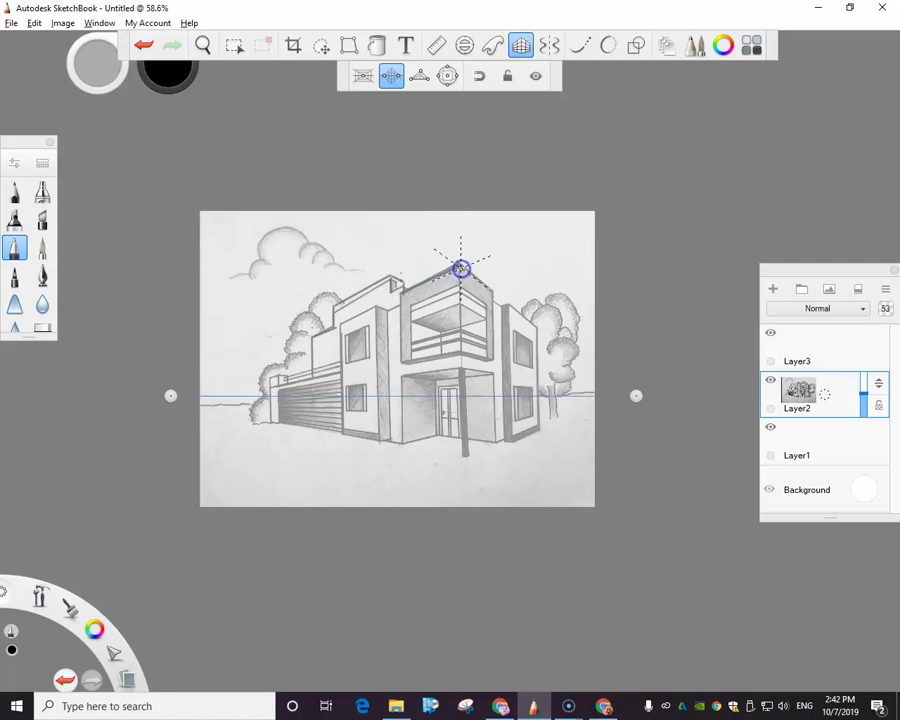
# - Trace the front corner vertical and the porch outline below the balcony with perspective-guided strokes, redoing the porch's outer edge
pyautogui.moveTo(459, 264); pyautogui.dragTo(459, 303)
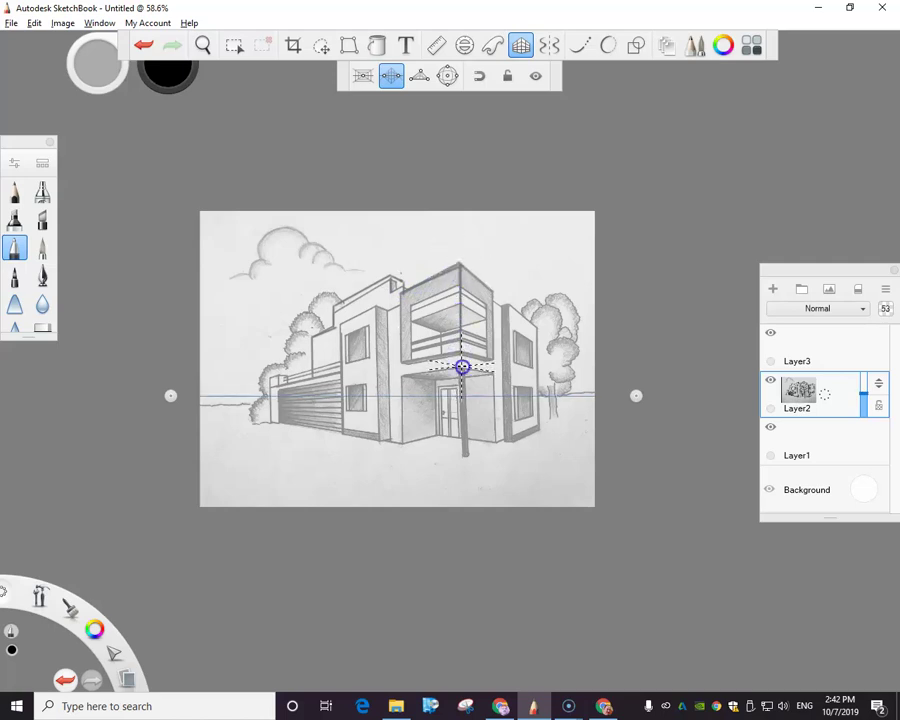
pyautogui.moveTo(464, 457); pyautogui.dragTo(464, 459)
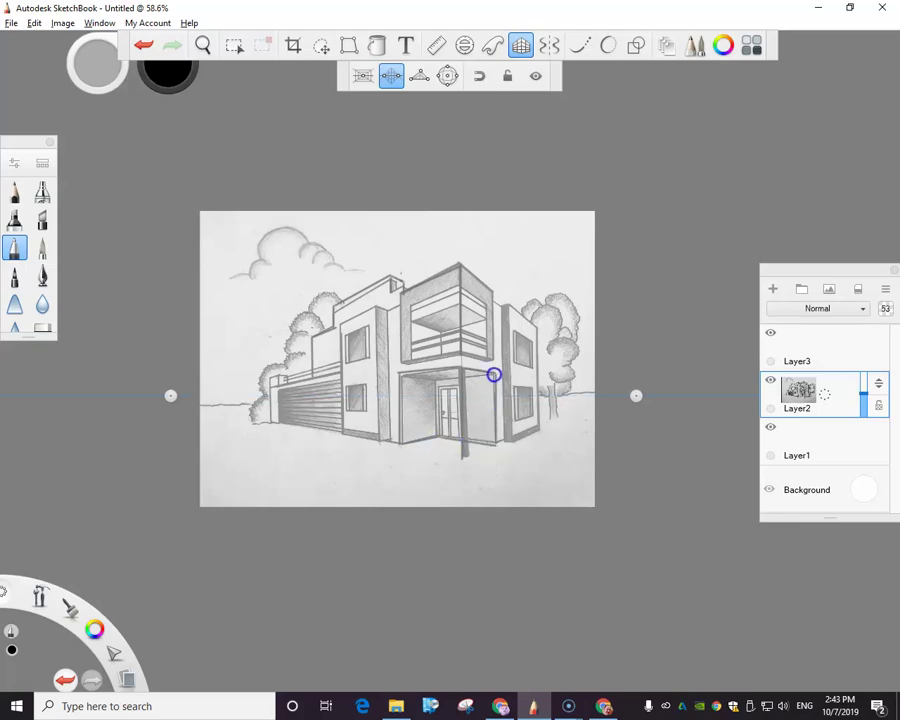
pyautogui.hotkey('ctrl', 'z')
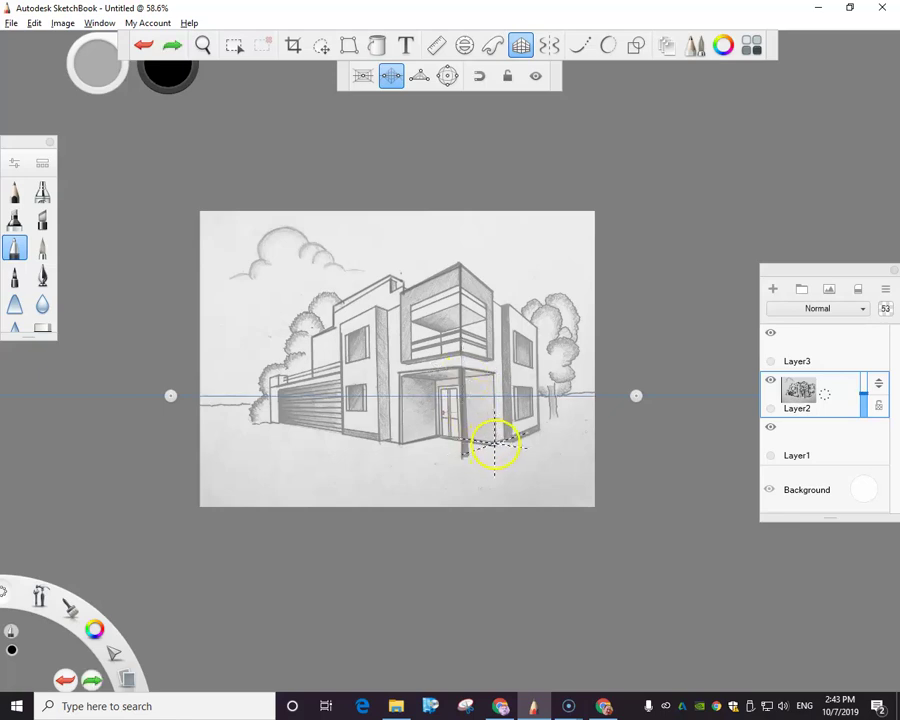
pyautogui.moveTo(496, 431)
pyautogui.mouseDown()
pyautogui.moveTo(497, 372)
pyautogui.moveTo(476, 370)
pyautogui.mouseUp()
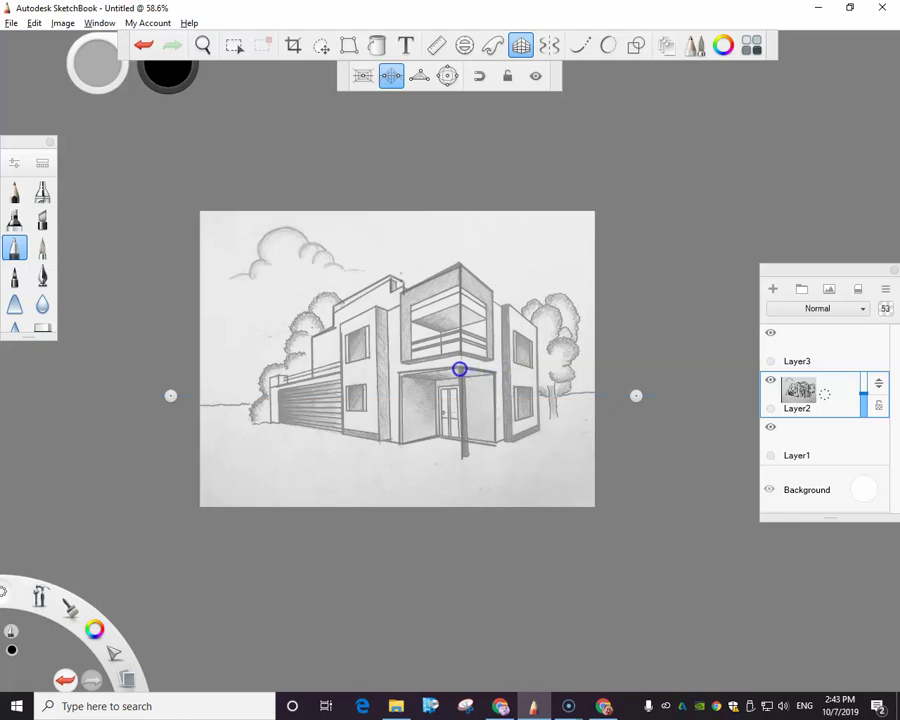
# - Toggle Layer2's visibility to check which layer holds the traced lines, and make Layer3 the active layer
pyautogui.click(771, 381)
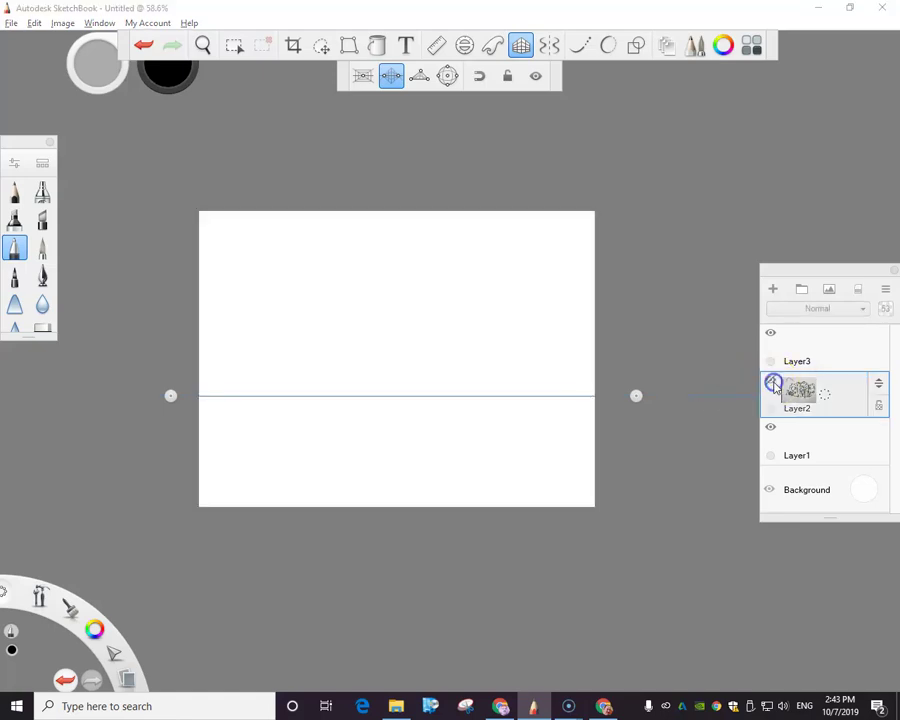
pyautogui.click(771, 383)
pyautogui.click(772, 342)
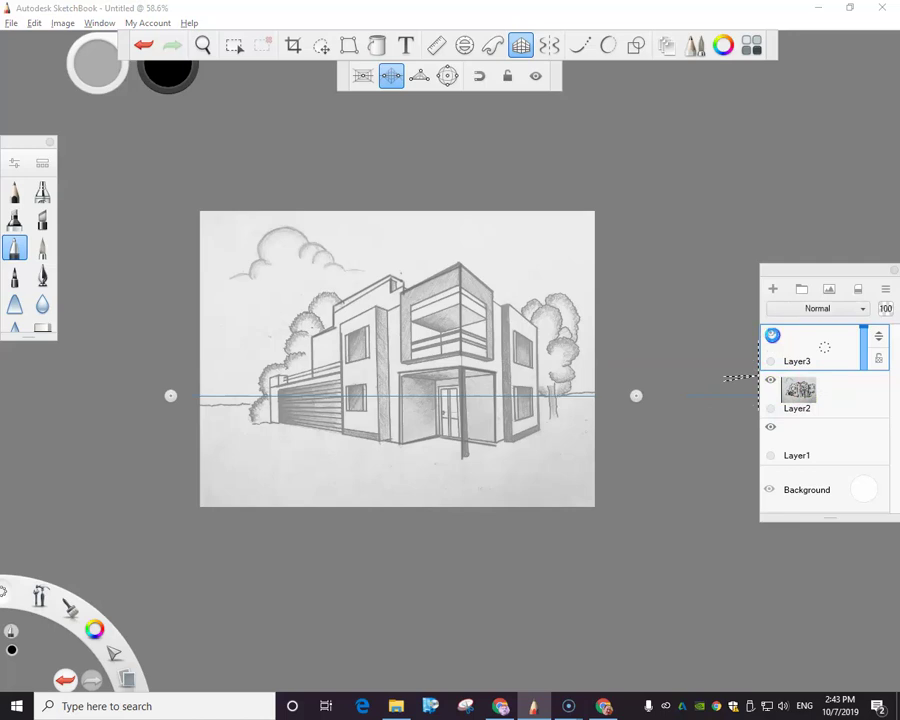
pyautogui.click(800, 345)
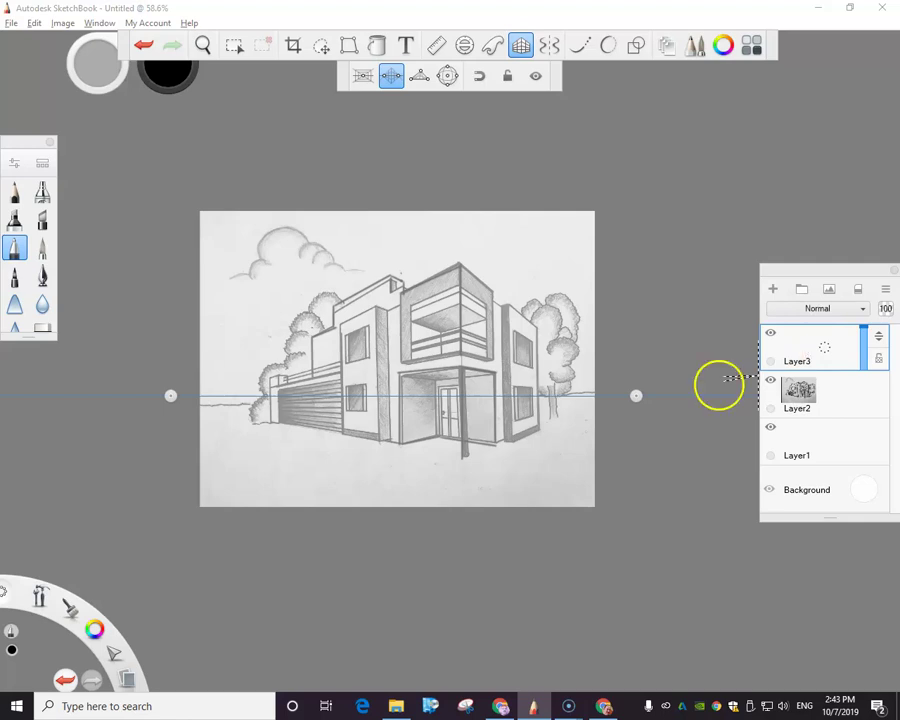
pyautogui.click(652, 397)
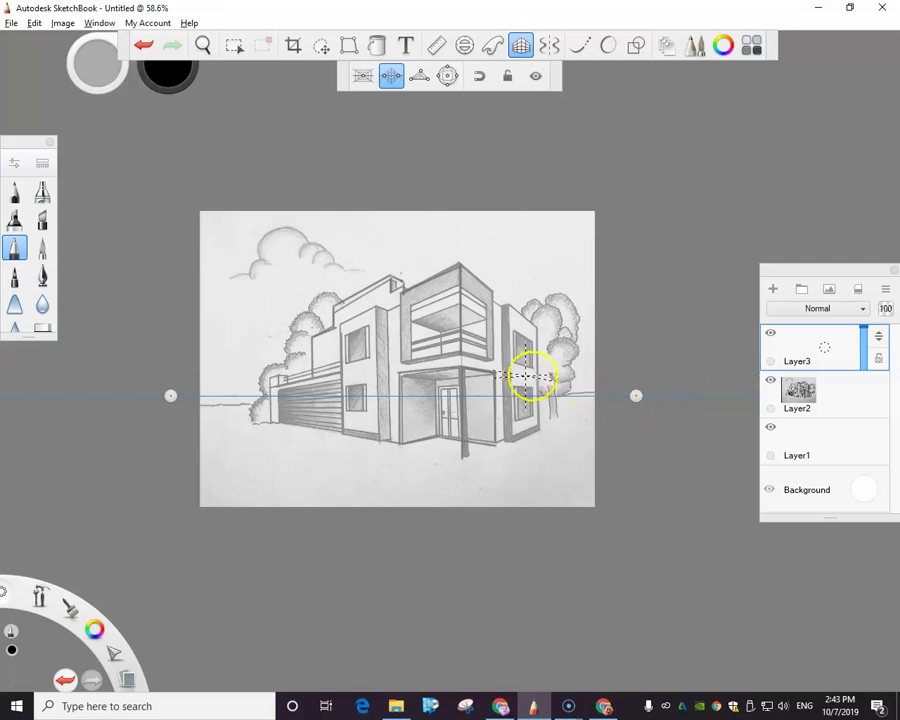
# - Move Layer1 to the top of the layer stack and select Layer3 beneath it
pyautogui.click(836, 438)
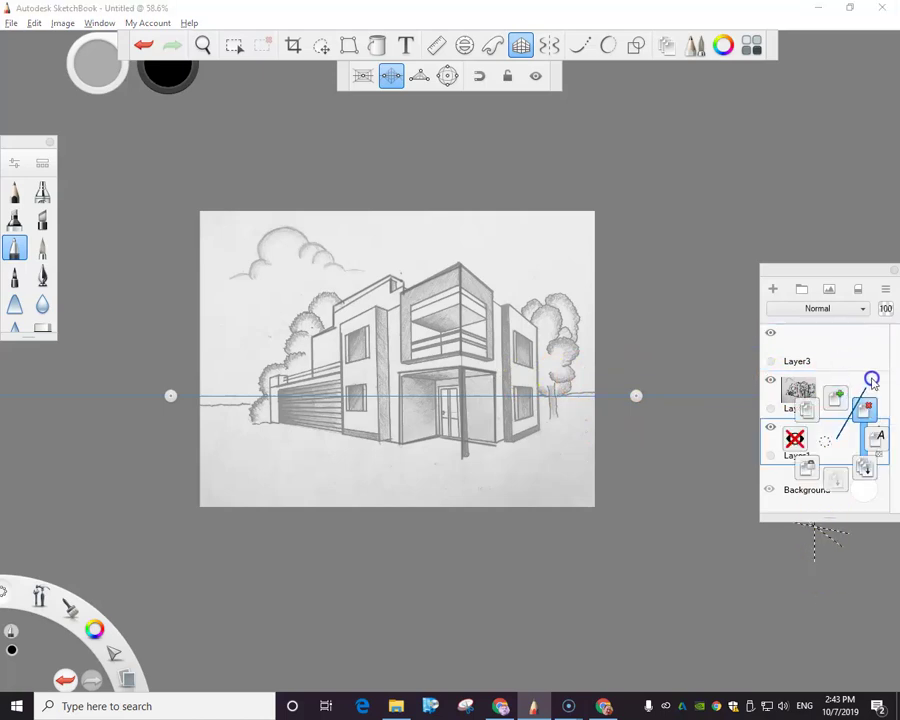
pyautogui.click(829, 449)
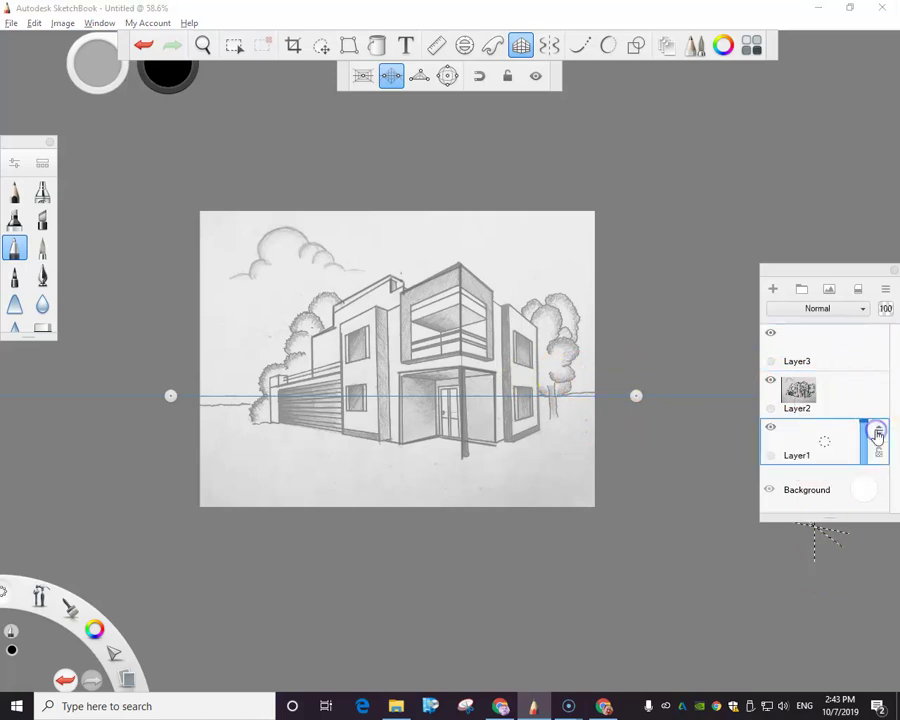
pyautogui.moveTo(876, 440); pyautogui.dragTo(876, 345)
pyautogui.click(836, 394)
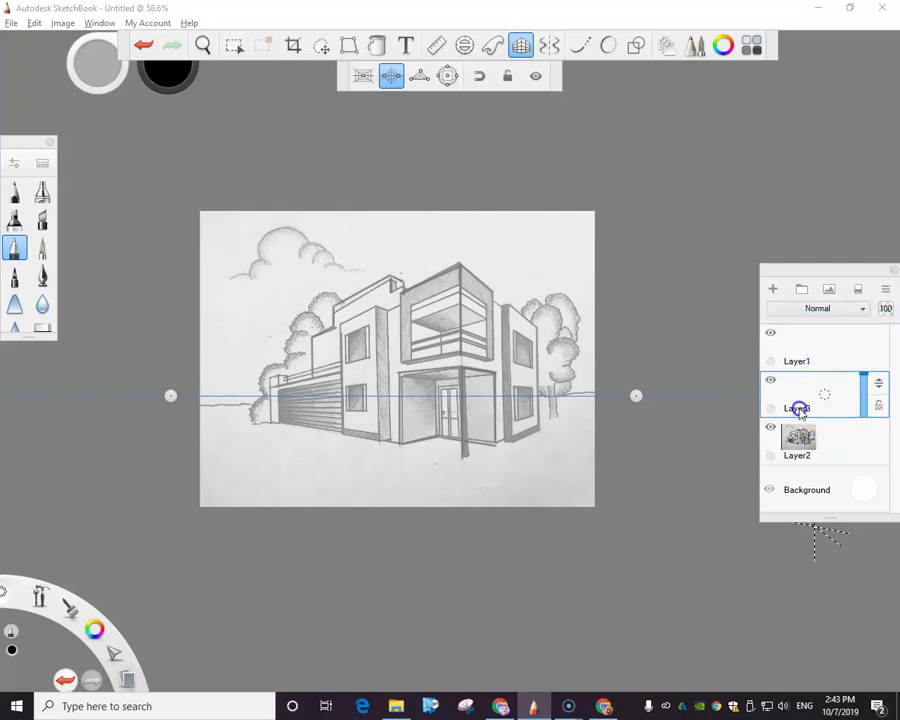
# - Rename Layer3 to "rough 1"
pyautogui.click(805, 409)
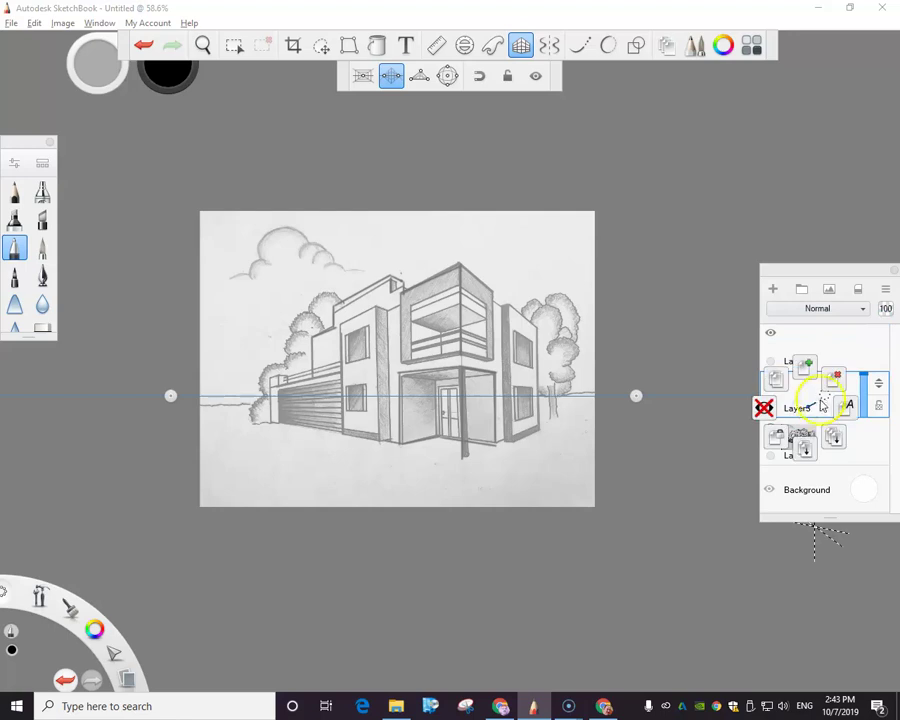
pyautogui.click(840, 404)
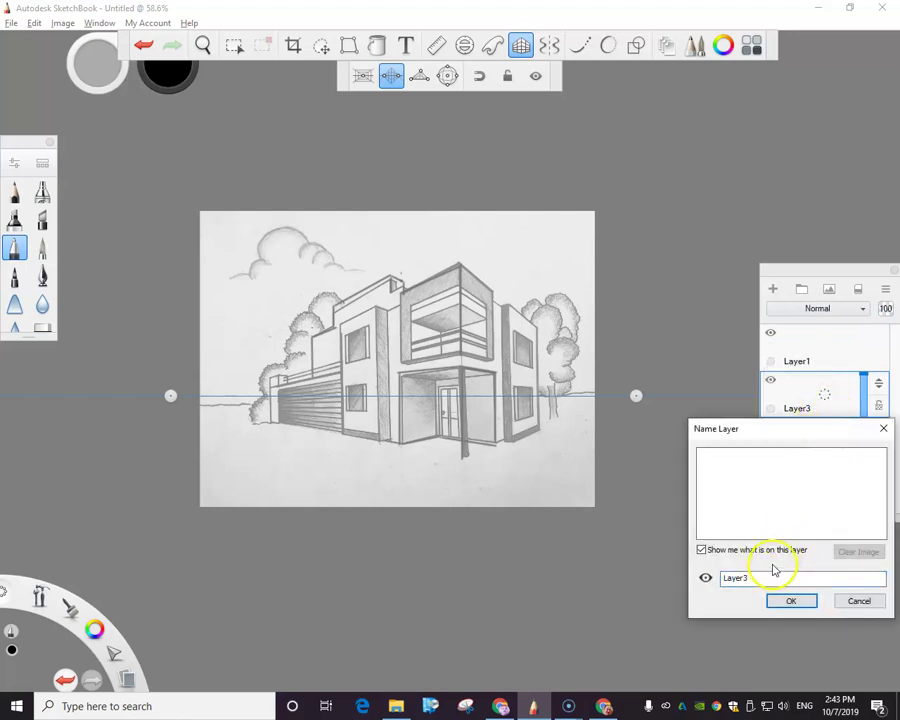
pyautogui.moveTo(758, 575); pyautogui.dragTo(724, 572)
pyautogui.write('rough 1')
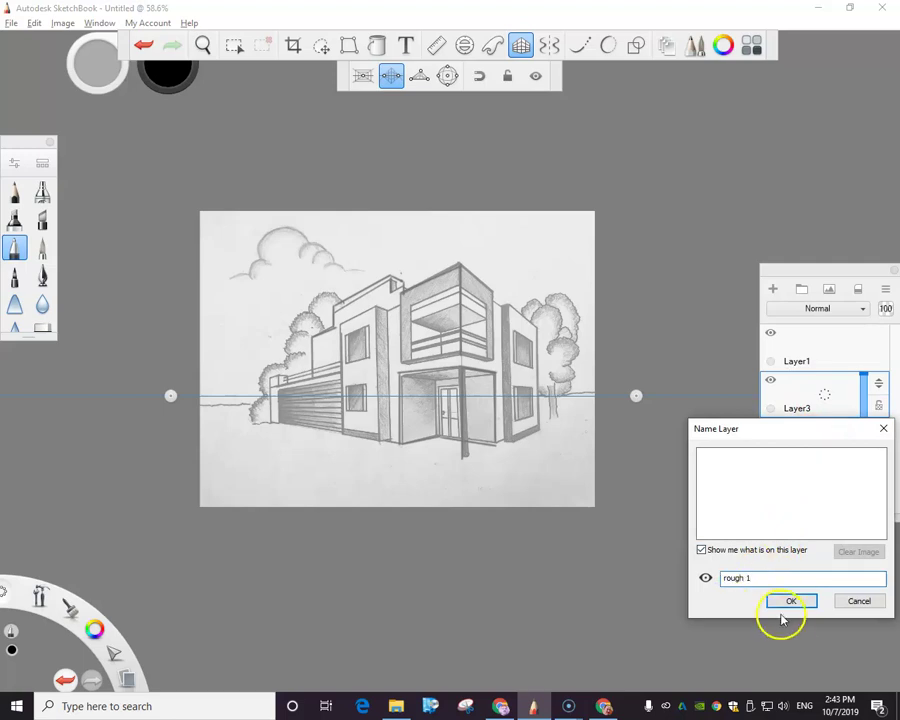
pyautogui.click(790, 600)
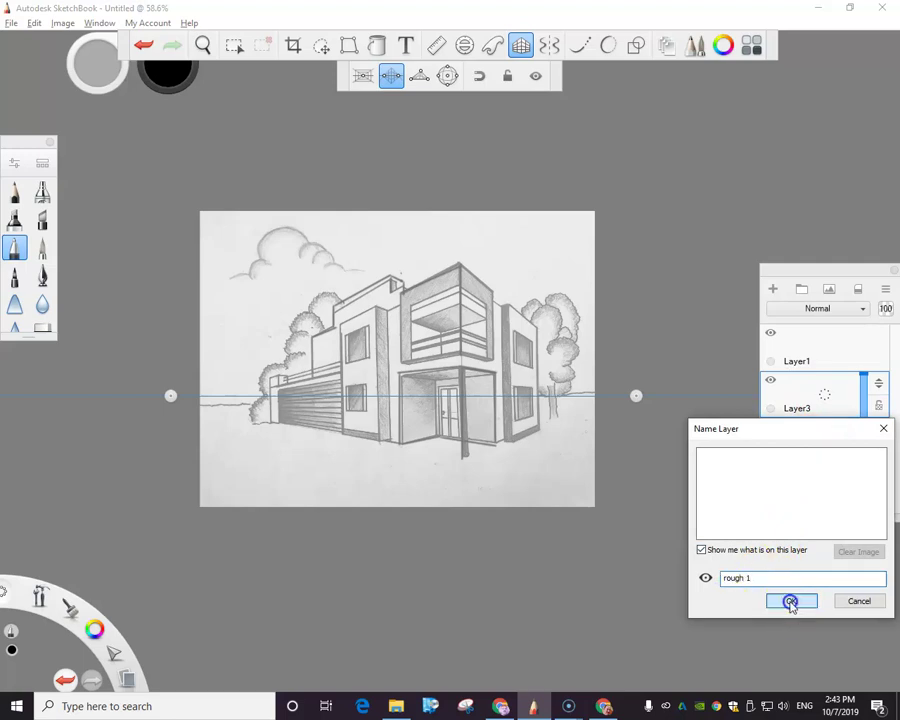
# - Make Layer1 active and outline the outer wall of the house's right wing with a closed four-sided polyline
pyautogui.click(805, 366)
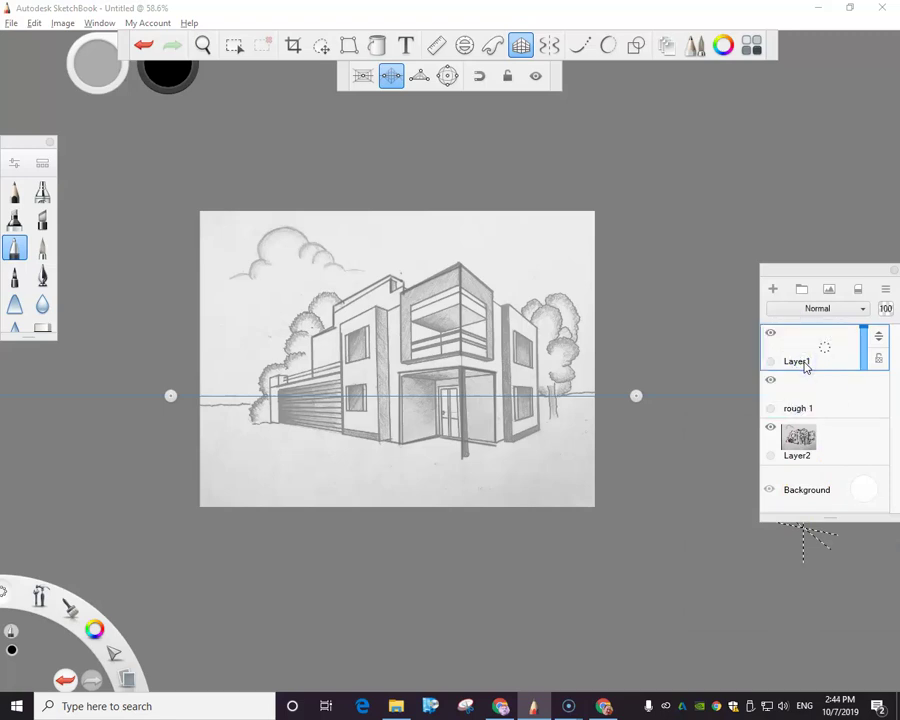
pyautogui.click(675, 152)
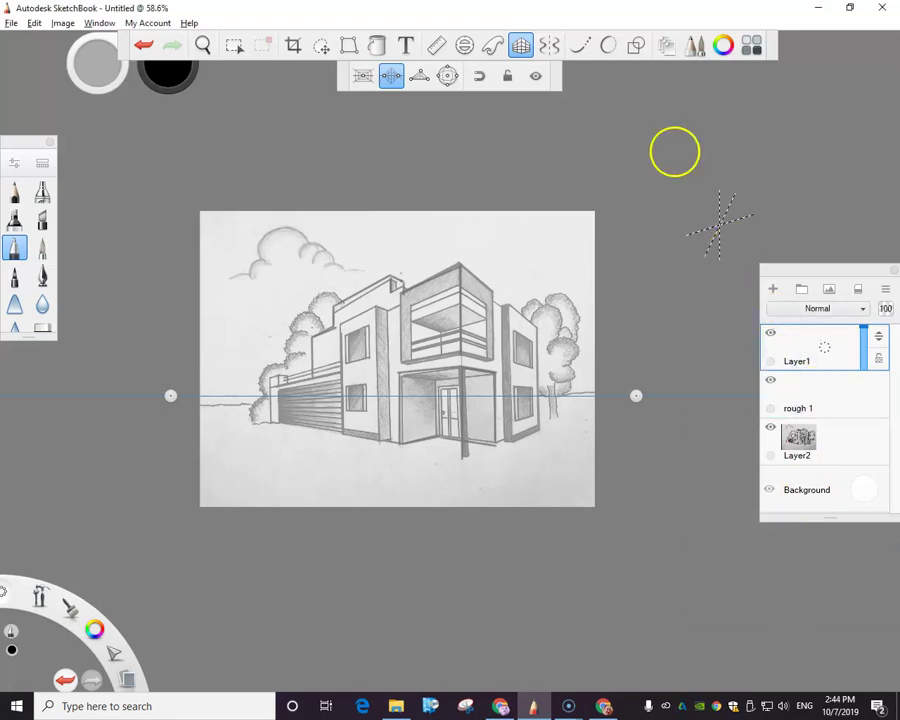
pyautogui.click(634, 47)
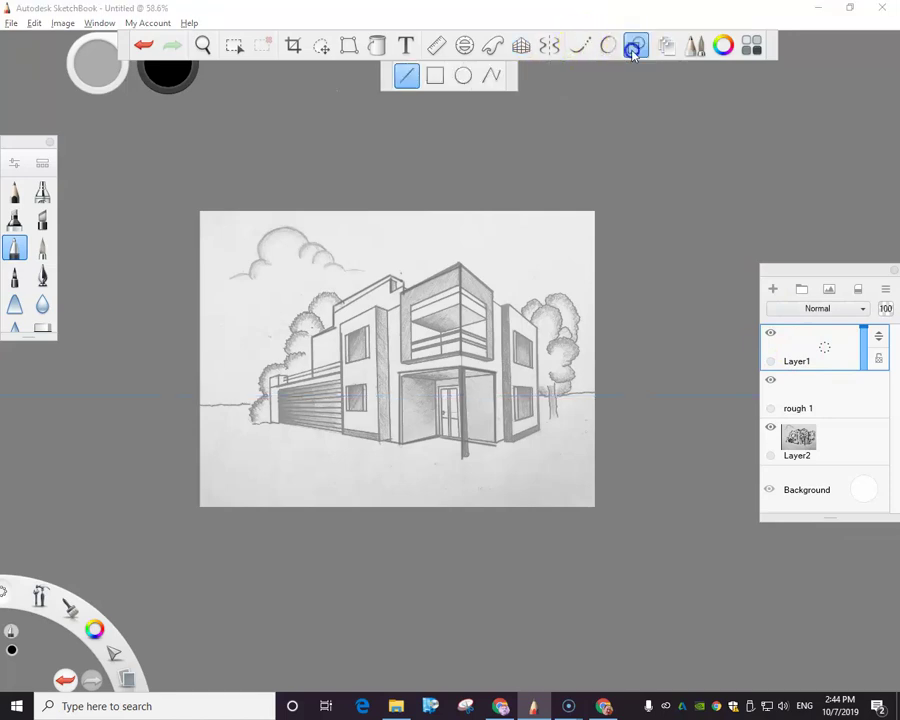
pyautogui.click(491, 75)
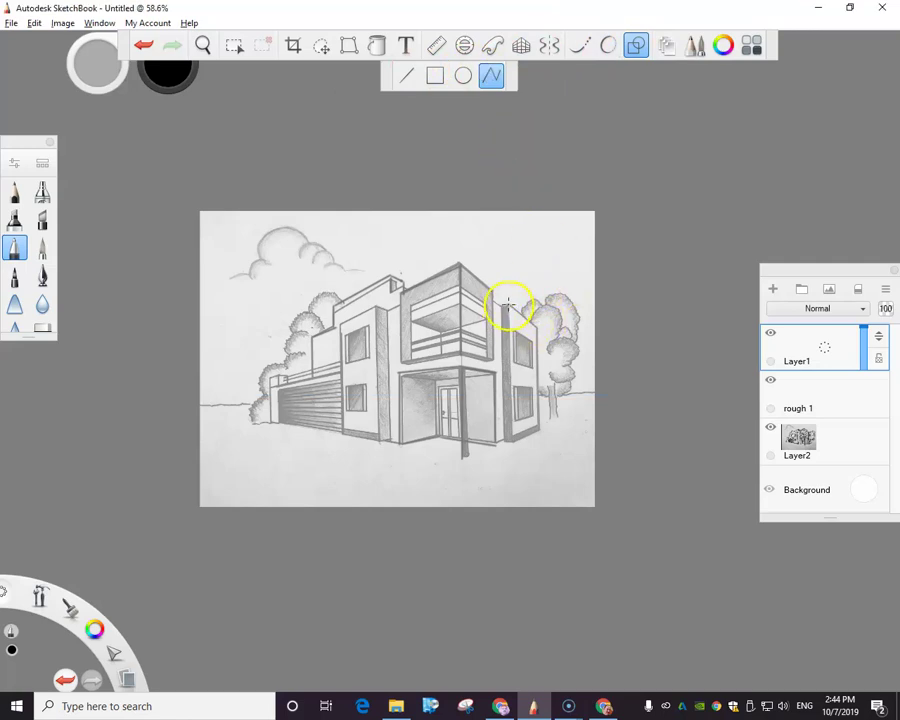
pyautogui.click(535, 321)
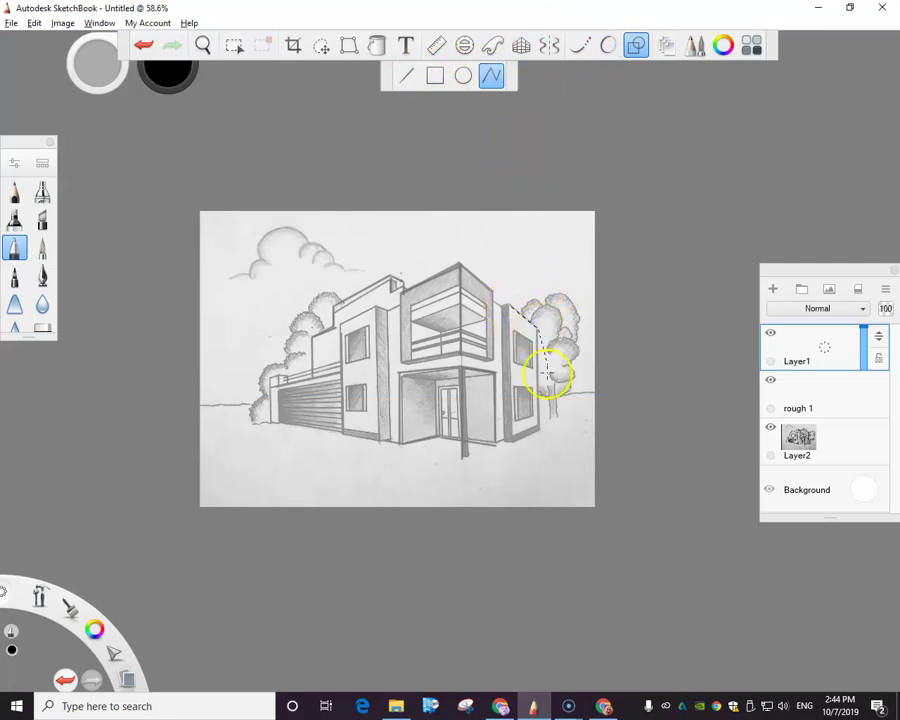
pyautogui.click(539, 430)
pyautogui.click(510, 443)
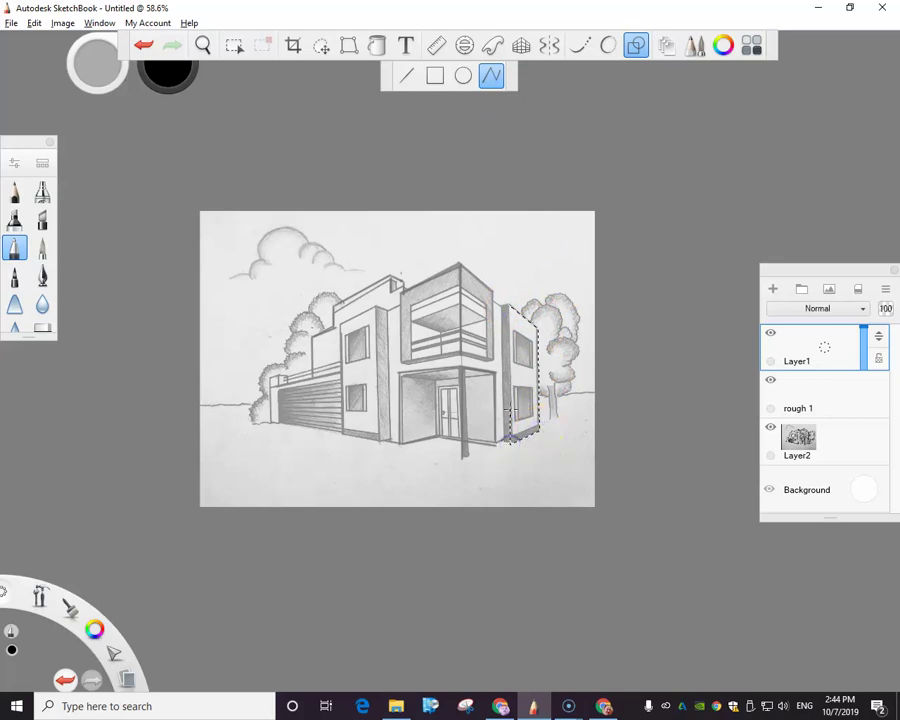
pyautogui.click(510, 308)
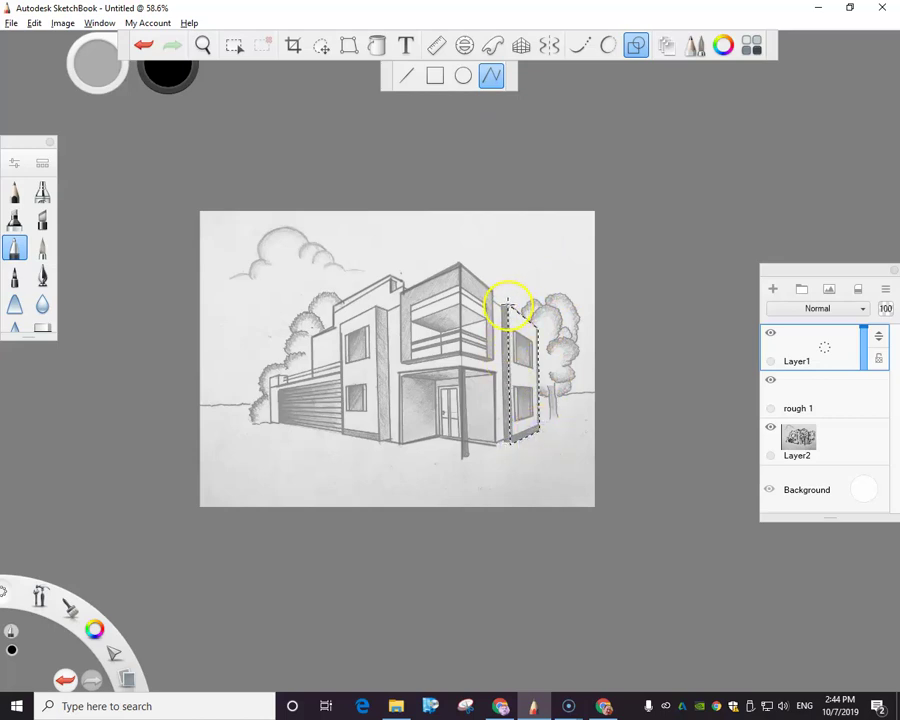
pyautogui.click(509, 303)
pyautogui.click(508, 300)
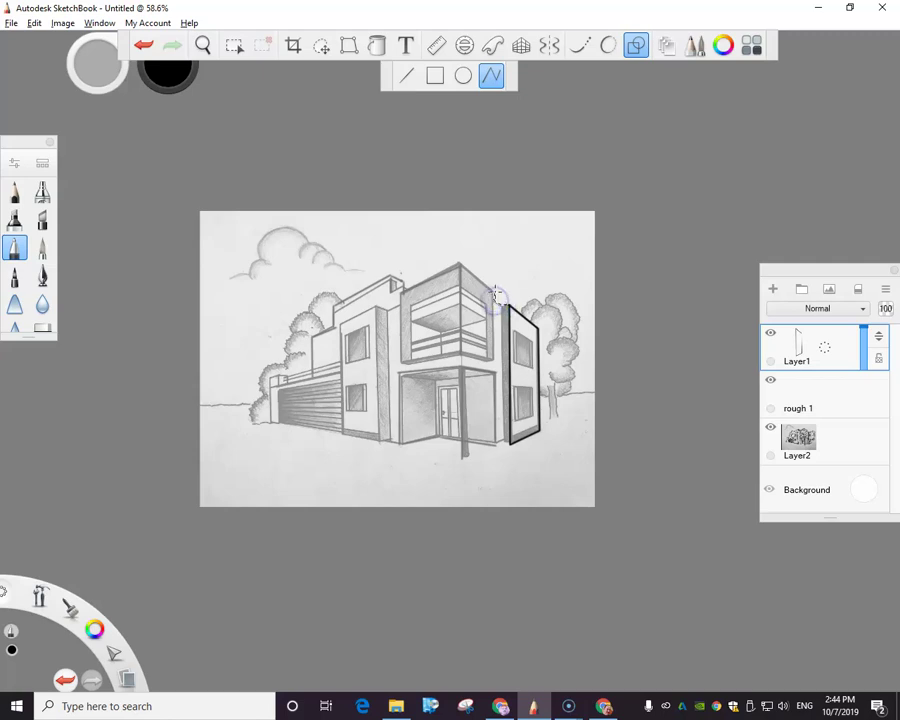
# - Trace the stepped roof edge from the right wing up to the balcony block's front corner with the Polyline tool
pyautogui.click(460, 263)
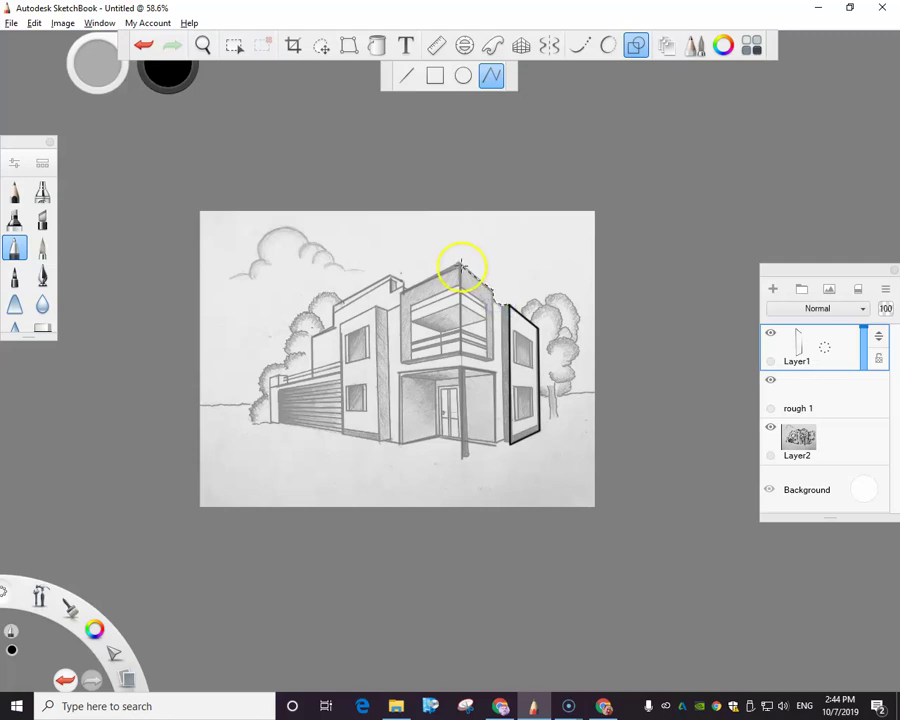
pyautogui.click(490, 314)
pyautogui.click(464, 354)
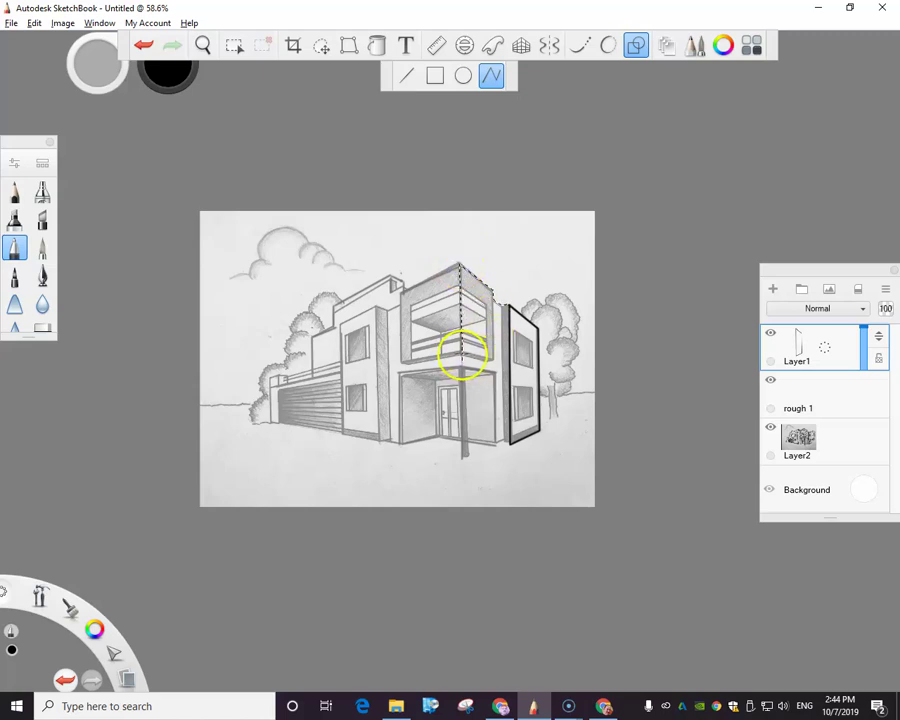
pyautogui.click(457, 262)
pyautogui.click(457, 262)
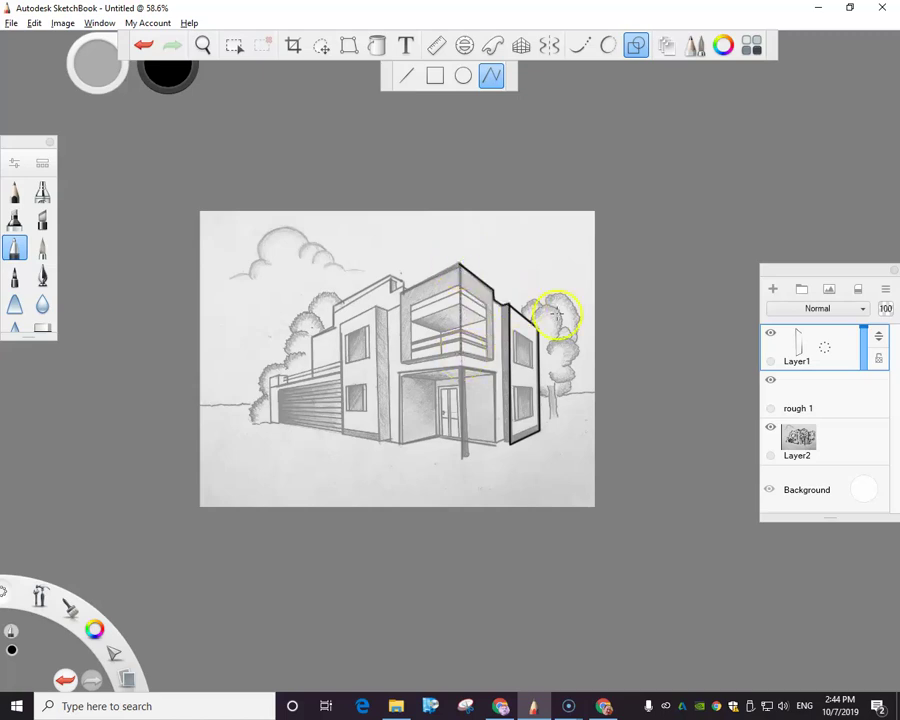